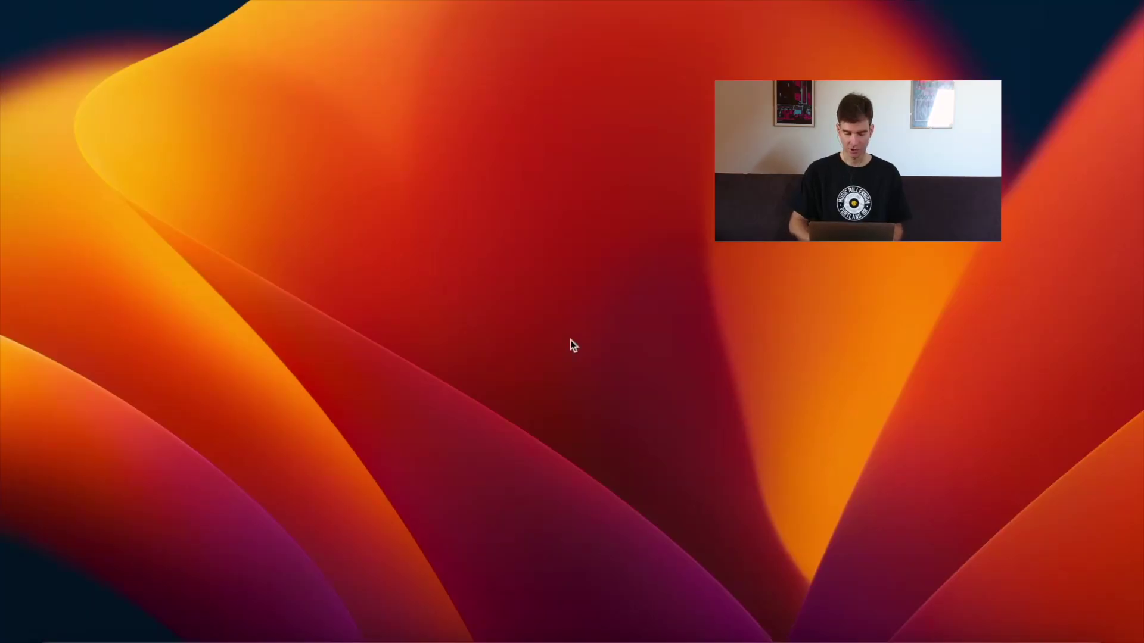
Launch Ableton Live from the Dock
{"action": "left_click", "coordinate": [555, 639]}
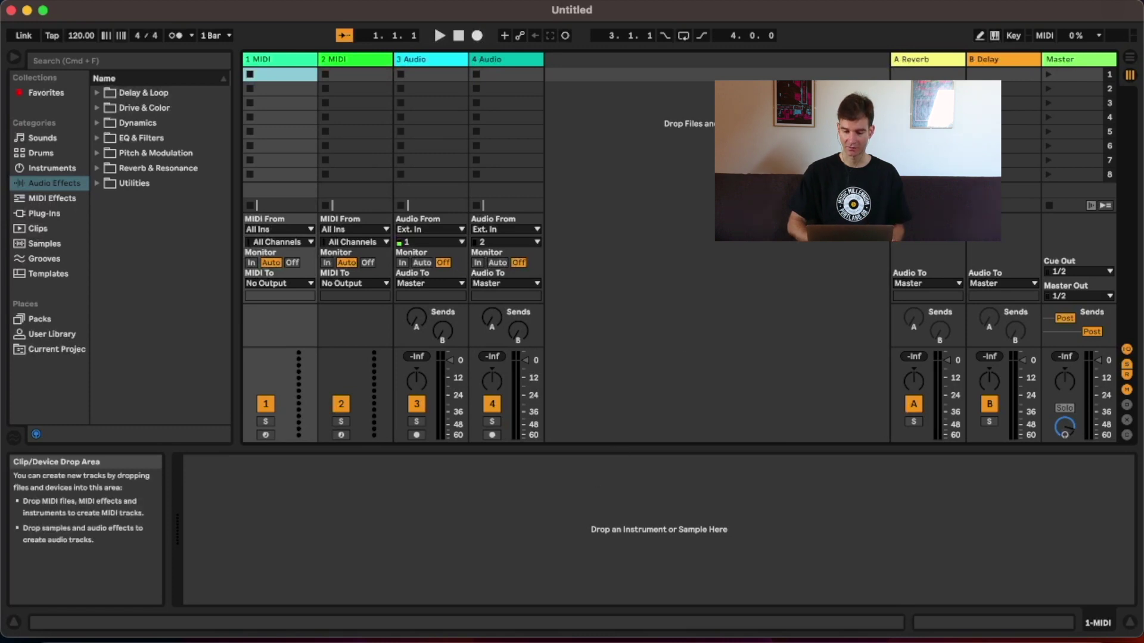
Inspect the Reverb device on return track A and the Delay device on return track B
{"action": "left_click", "coordinate": [921, 59]}
{"action": "left_click", "coordinate": [981, 58]}
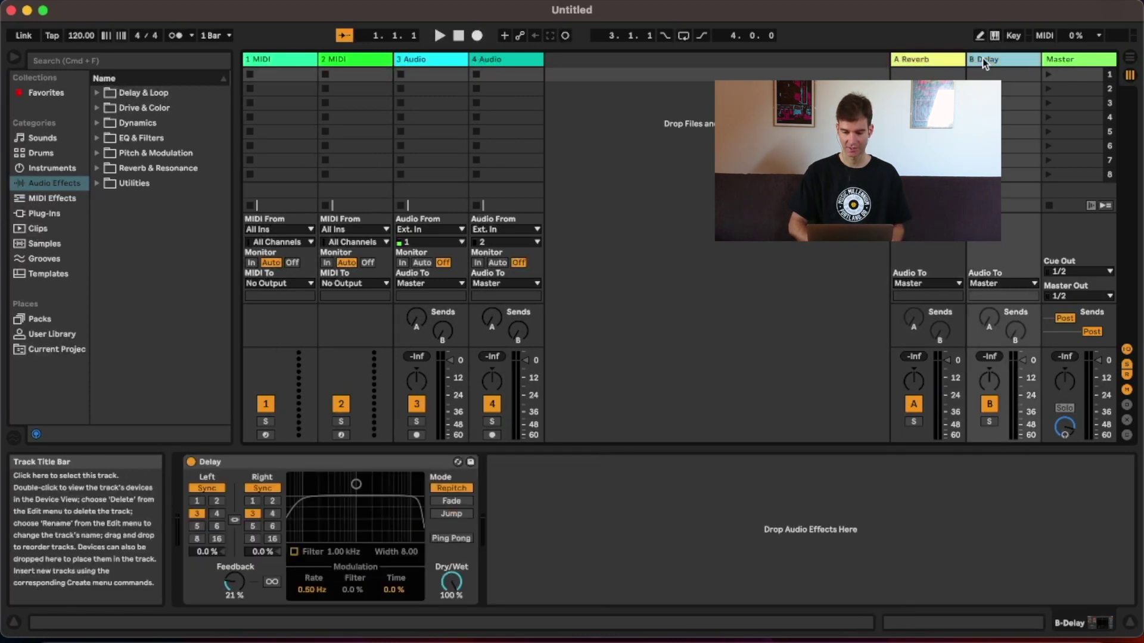
{"action": "left_click", "coordinate": [936, 62]}
{"action": "left_click", "coordinate": [995, 66]}
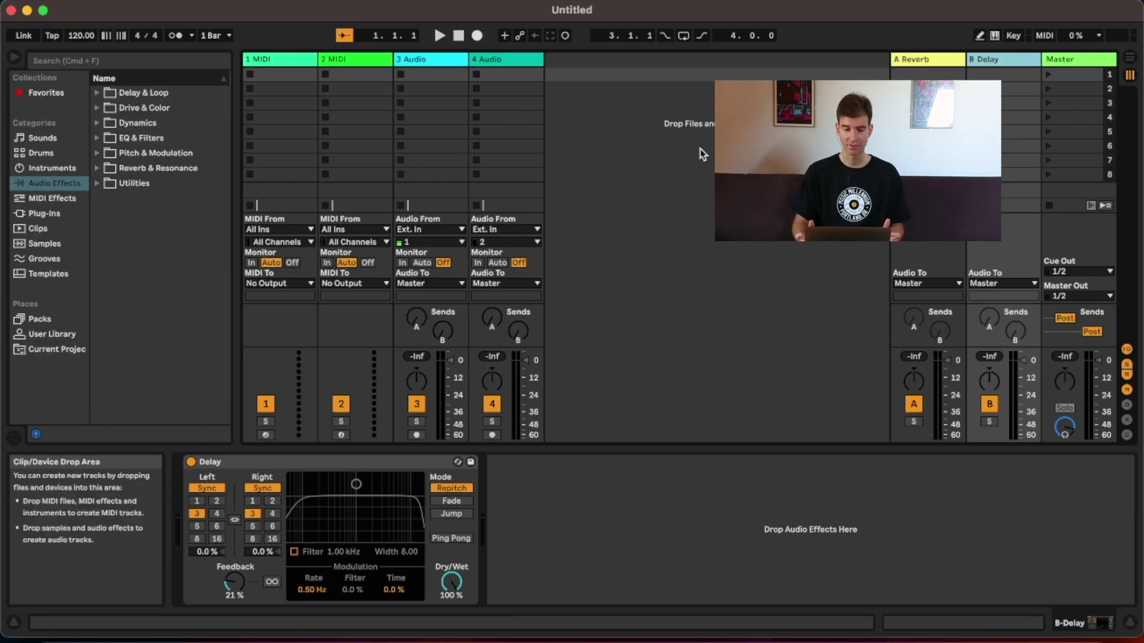
Delete tracks 2 MIDI through 4 Audio and both the A Reverb and B Delay return tracks
{"action": "left_click", "coordinate": [512, 59]}
{"action": "left_click", "coordinate": [357, 56], "text": "shift"}
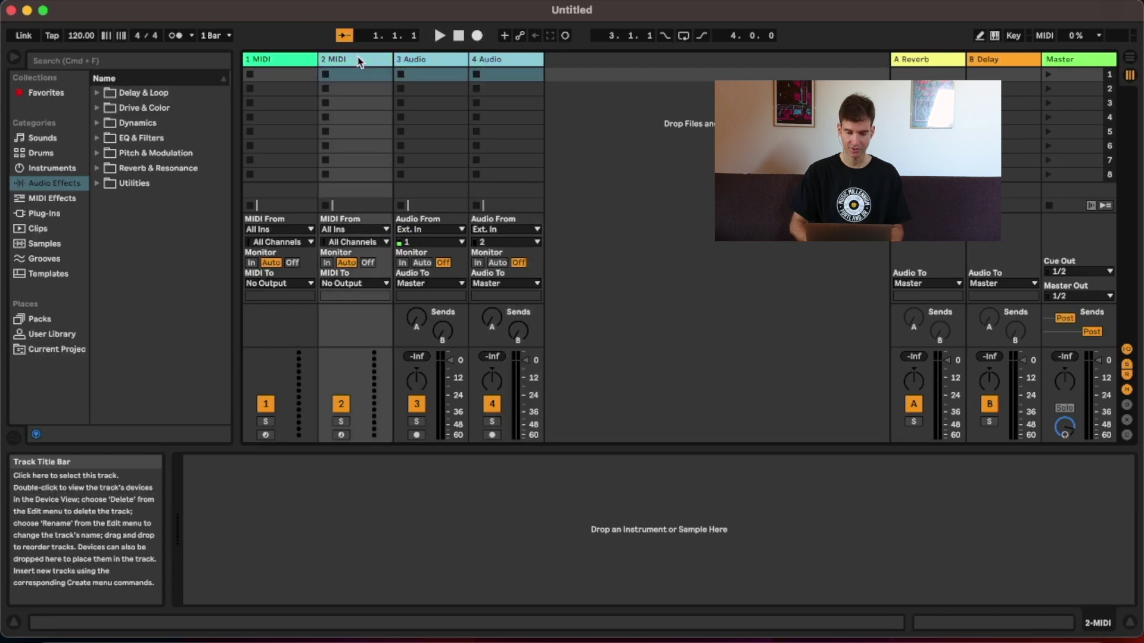
{"action": "key", "text": "Delete"}
{"action": "left_click", "coordinate": [931, 59]}
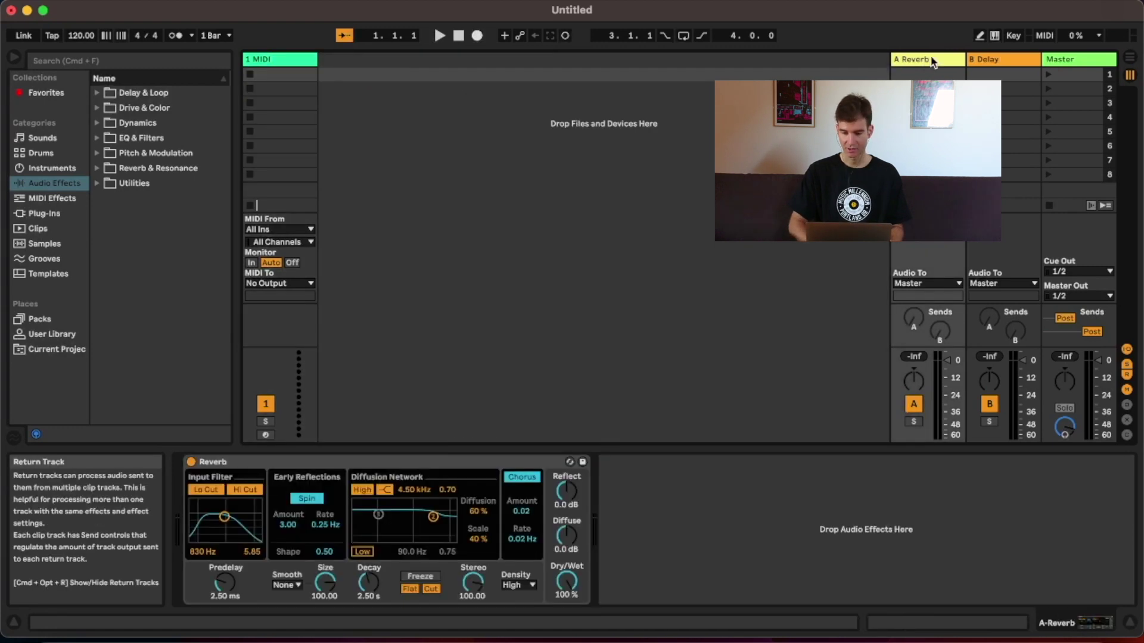
{"action": "left_click", "coordinate": [987, 59]}
{"action": "key", "text": "Delete"}
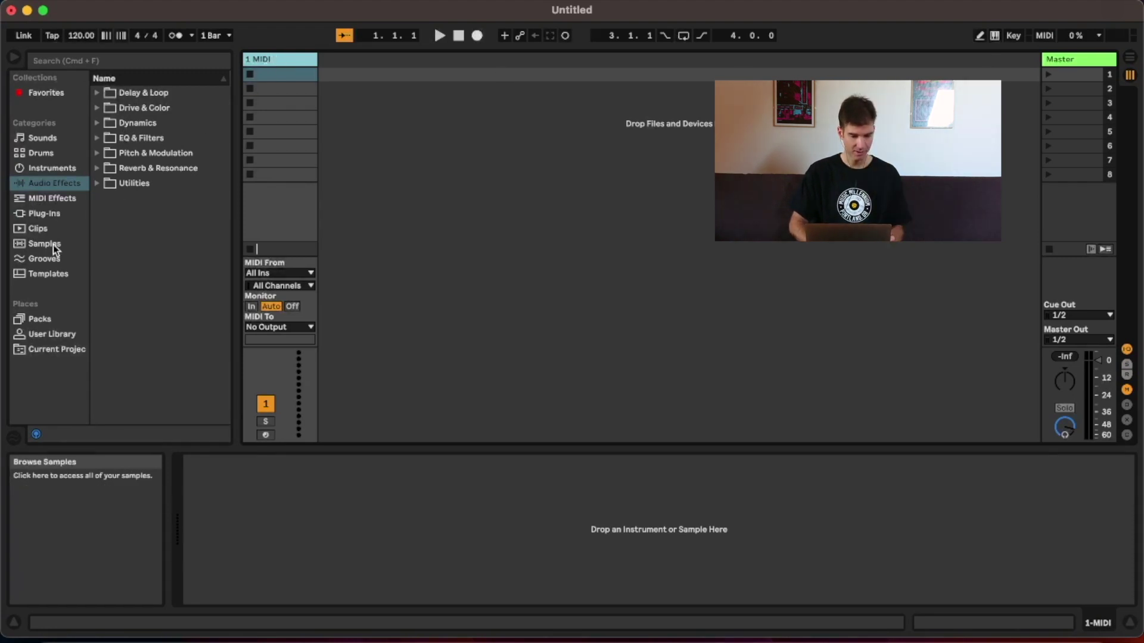
Load the 505 Core Kit clip from the Clips browser into track 1's first slot
{"action": "left_click", "coordinate": [36, 230]}
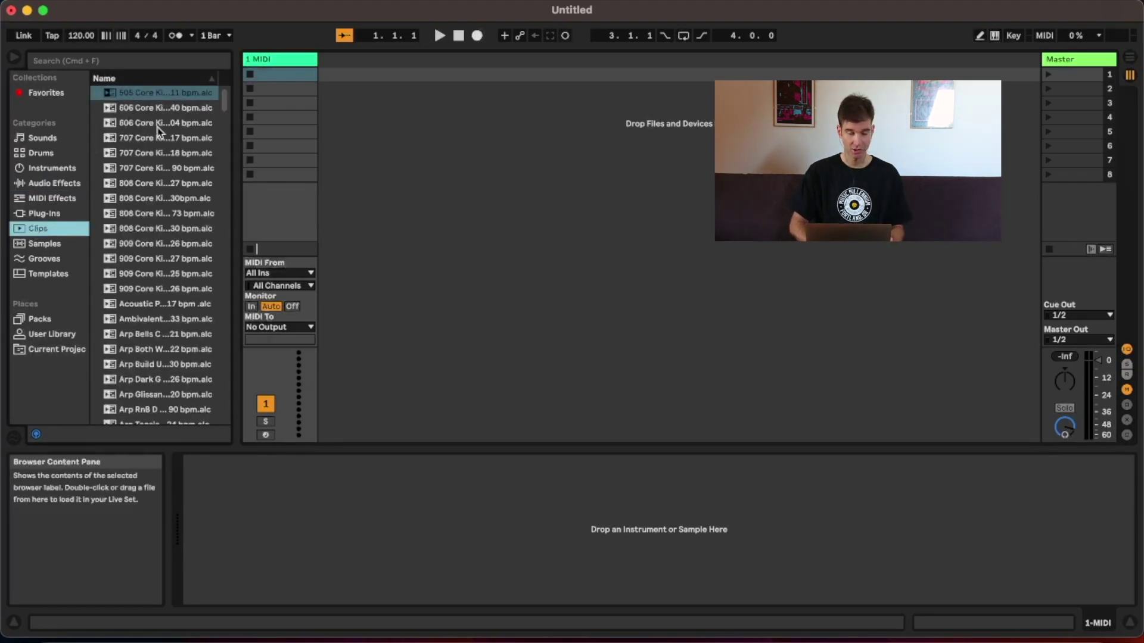
{"action": "left_click", "coordinate": [141, 94]}
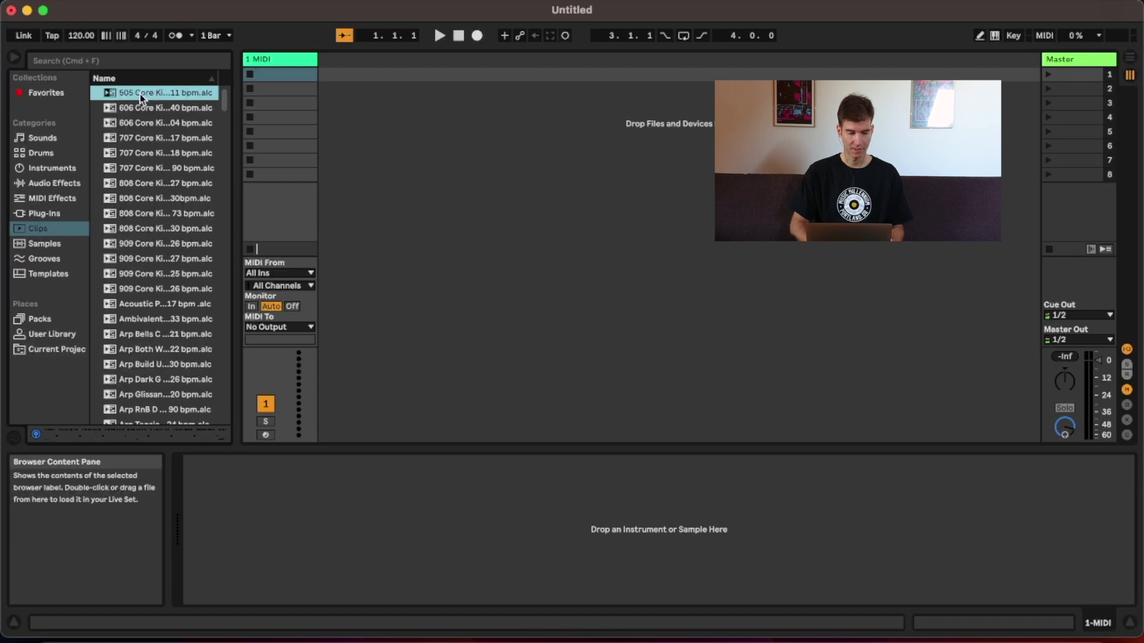
{"action": "left_click_drag", "start_coordinate": [141, 94], "coordinate": [278, 75]}
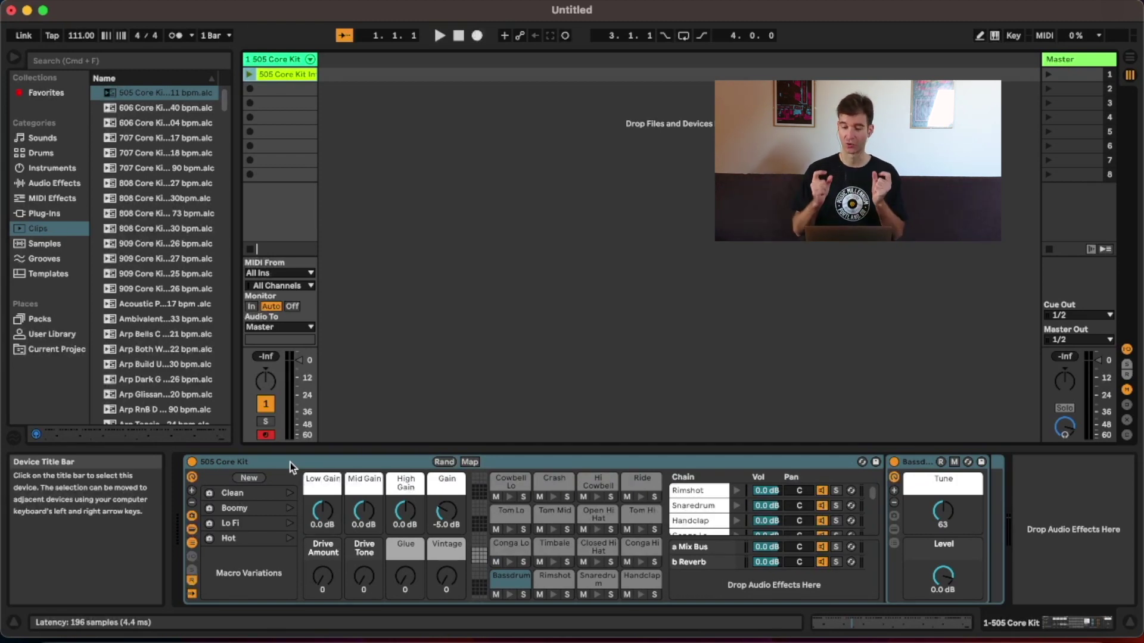
Hide the Drum Rack's macro variations, devices, chain list and macros, then launch the 505 Core Kit clip
{"action": "left_click", "coordinate": [192, 516]}
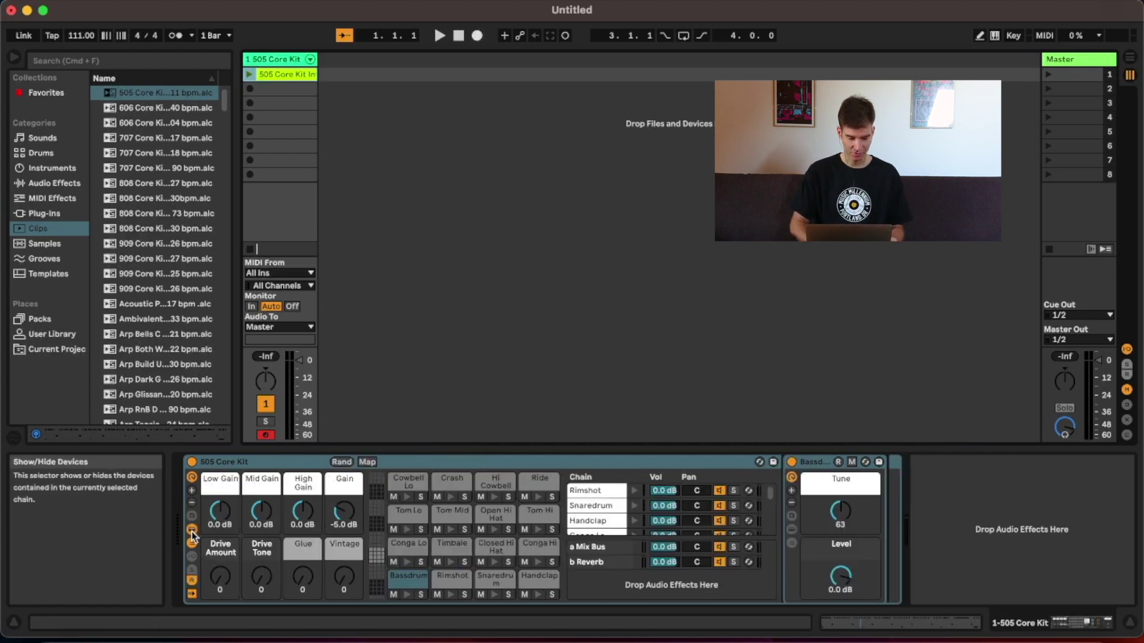
{"action": "left_click", "coordinate": [192, 529]}
{"action": "left_click", "coordinate": [191, 544]}
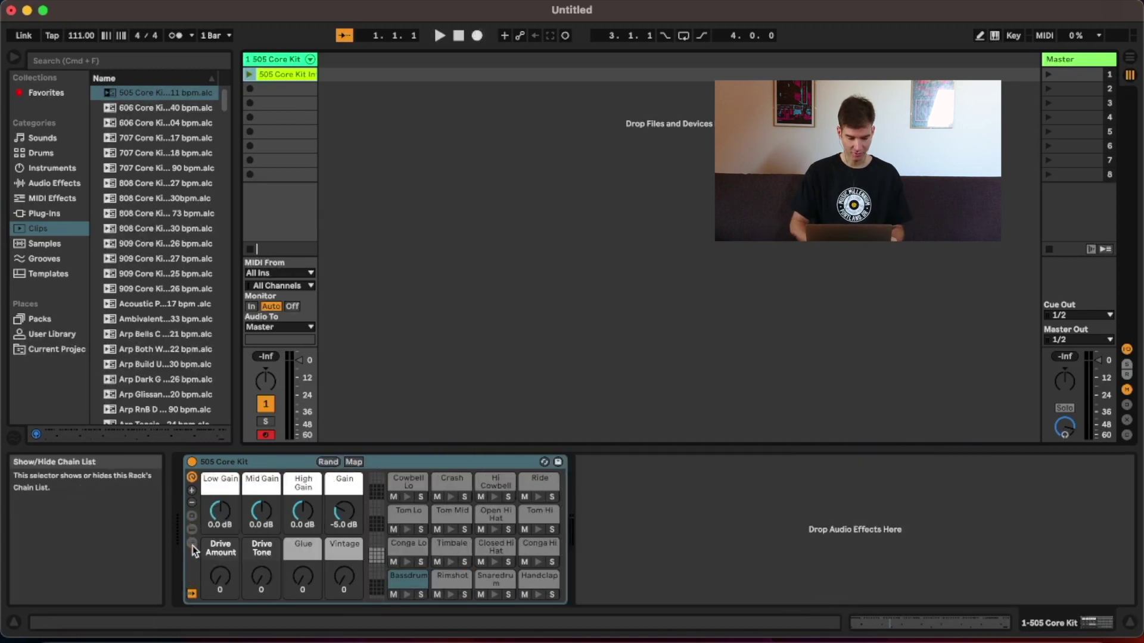
{"action": "left_click", "coordinate": [192, 478]}
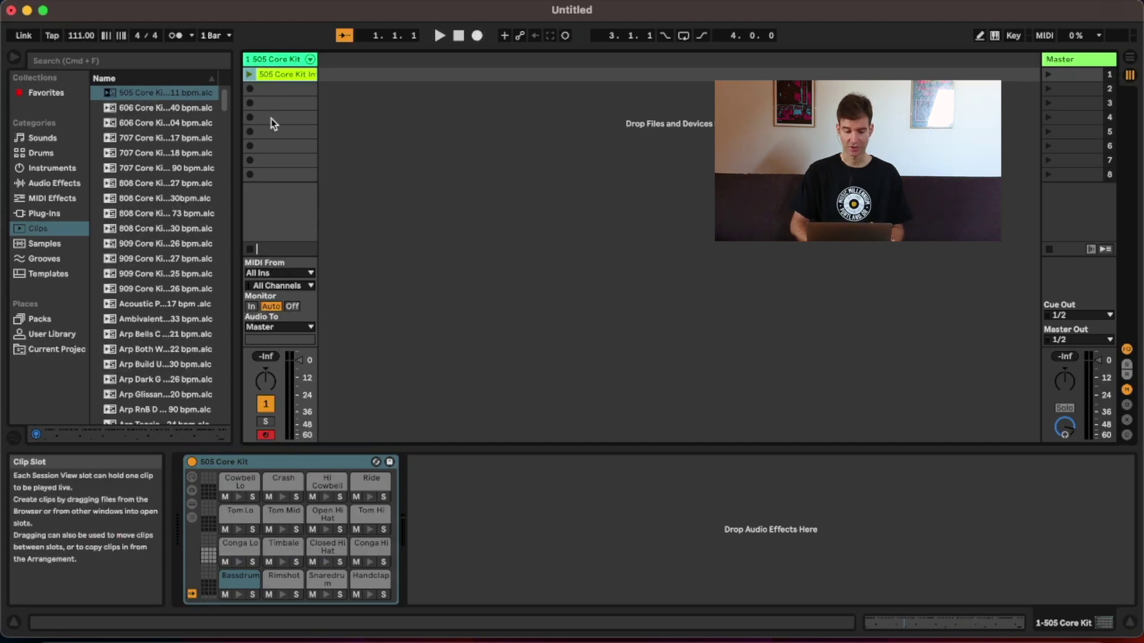
{"action": "left_click", "coordinate": [249, 74]}
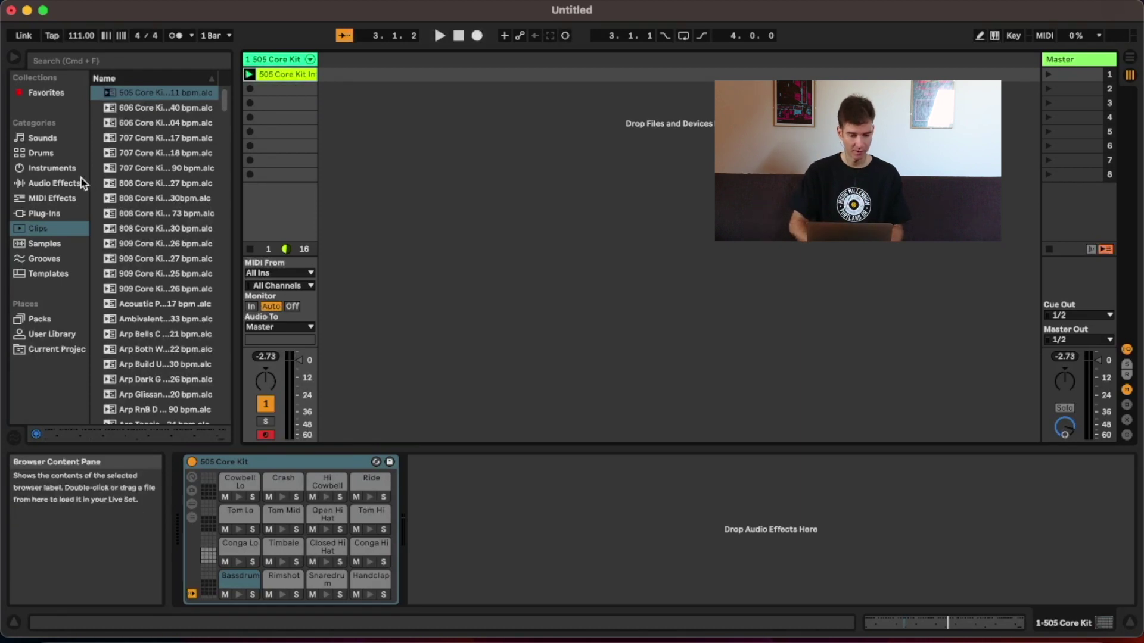
{"action": "left_click", "coordinate": [63, 184]}
Drag an Audio Effect Rack from Utilities after the 505 Core Kit and show its chain list
{"action": "left_click", "coordinate": [132, 183]}
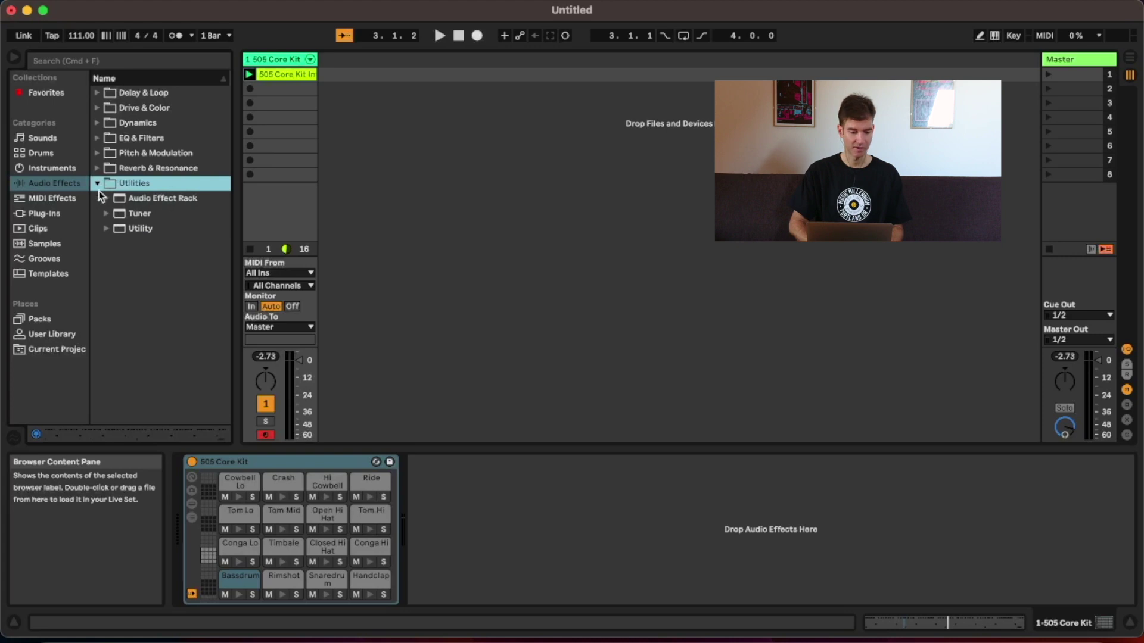
{"action": "left_click", "coordinate": [156, 198]}
{"action": "left_click_drag", "start_coordinate": [137, 205], "coordinate": [508, 516]}
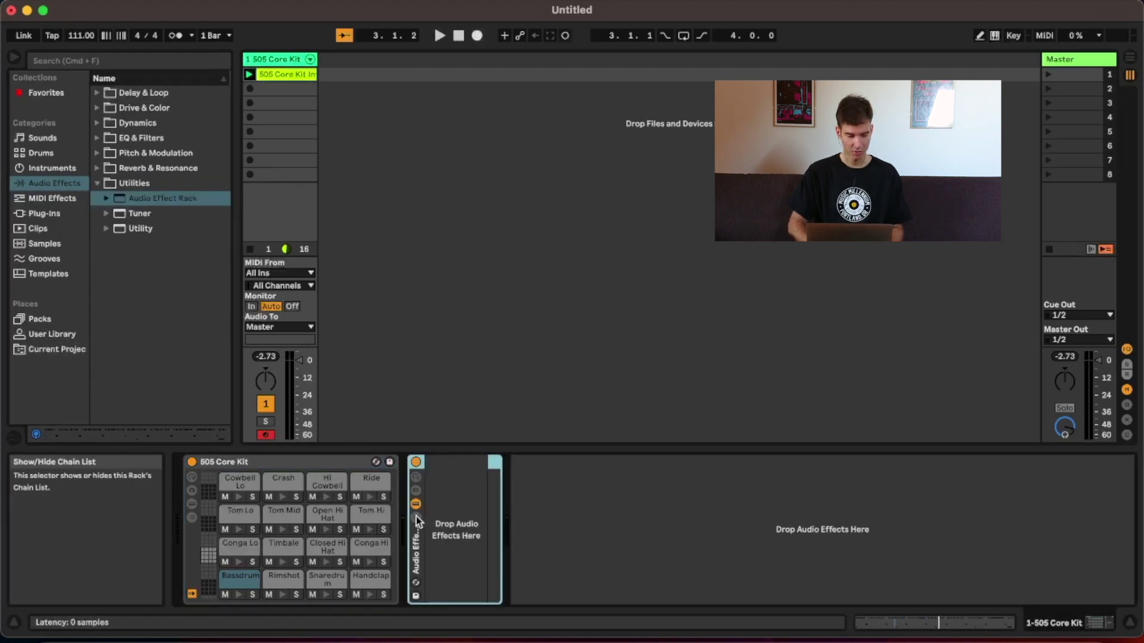
{"action": "left_click", "coordinate": [416, 516]}
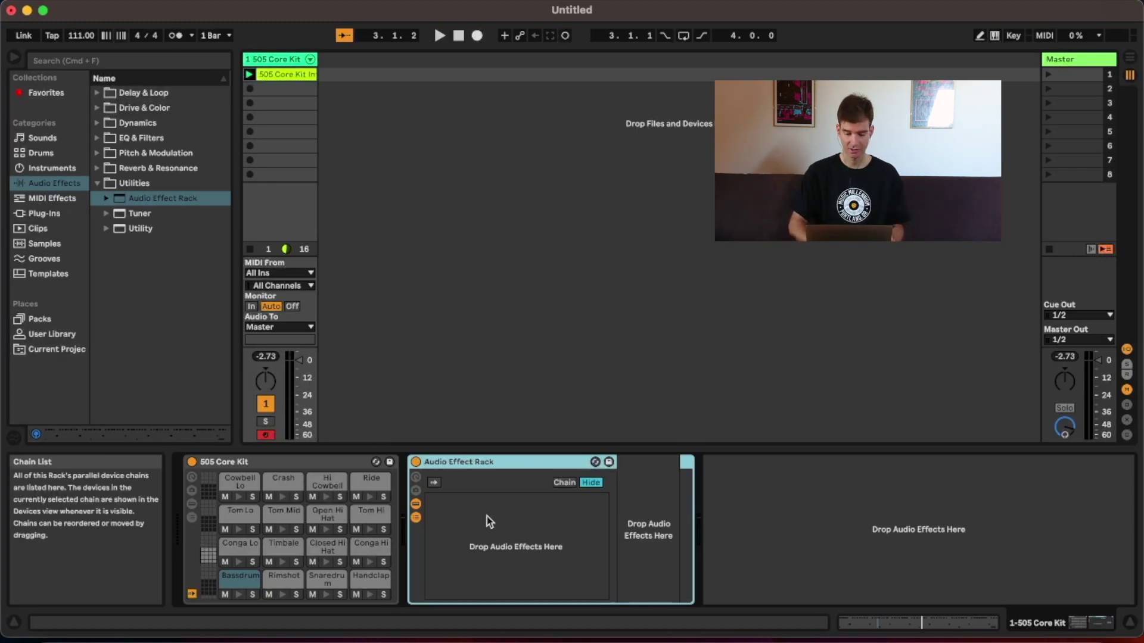
{"action": "left_click", "coordinate": [514, 527]}
Add two empty chains to the Audio Effect Rack using Cmd+T and Create Chain
{"action": "key", "text": "super+t"}
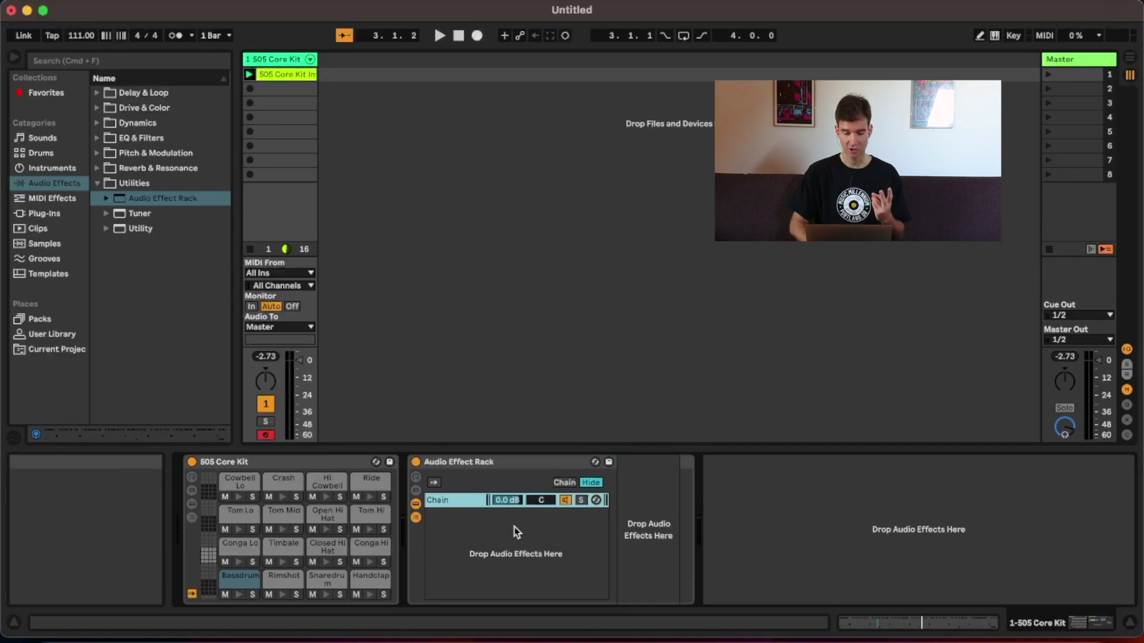
{"action": "right_click", "coordinate": [513, 526]}
{"action": "left_click", "coordinate": [566, 535]}
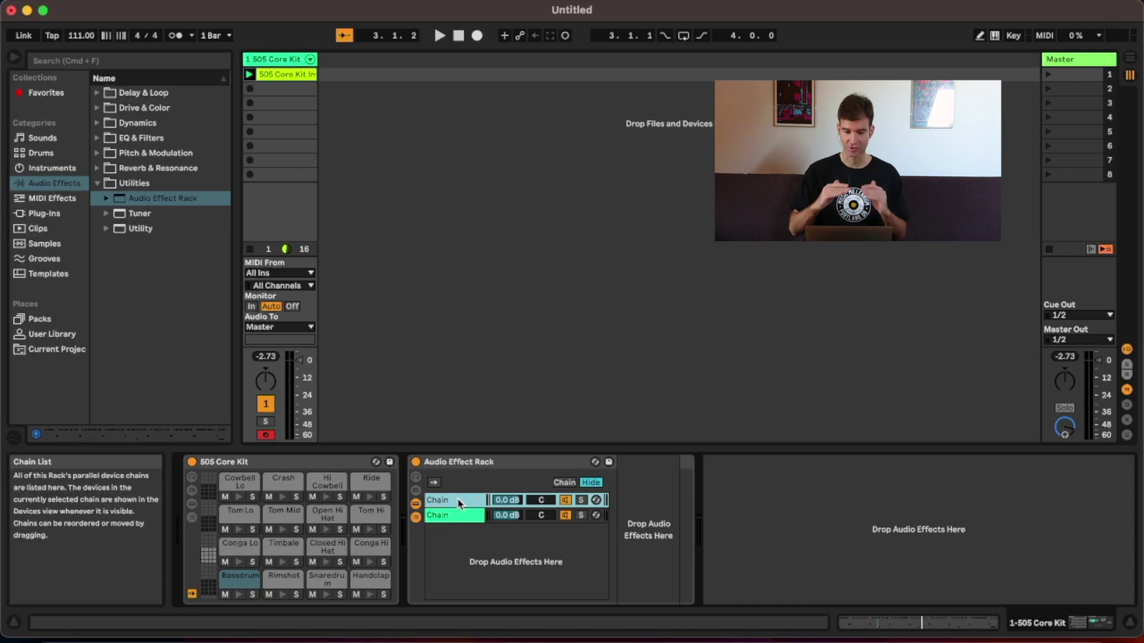
Deactivate the first chain and leave the second chain selected
{"action": "left_click", "coordinate": [461, 516]}
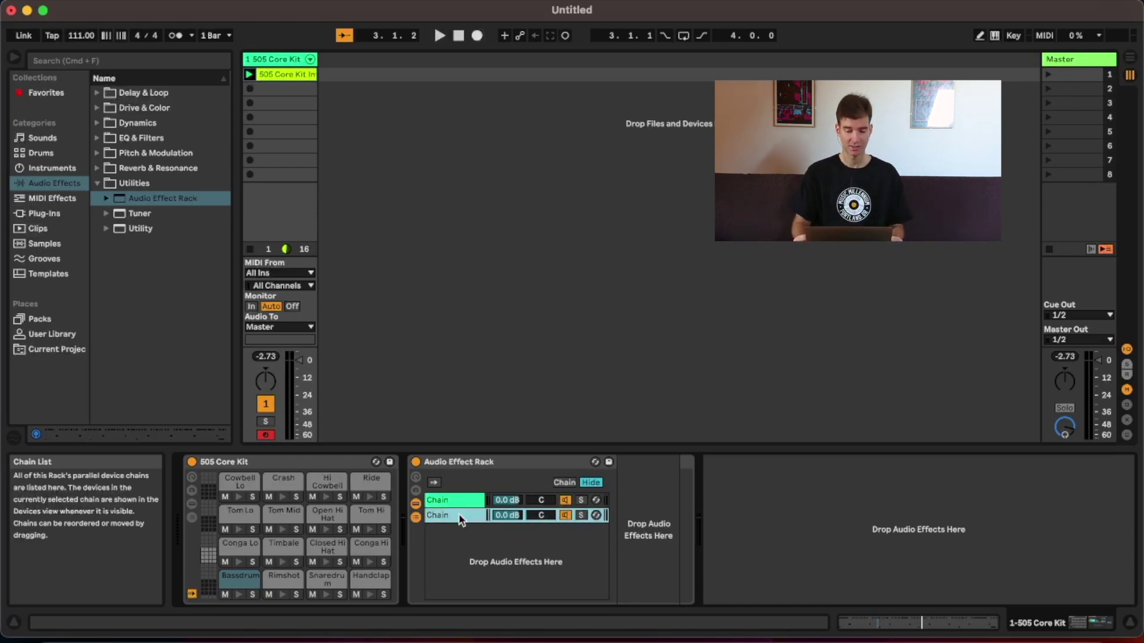
{"action": "left_click", "coordinate": [565, 502]}
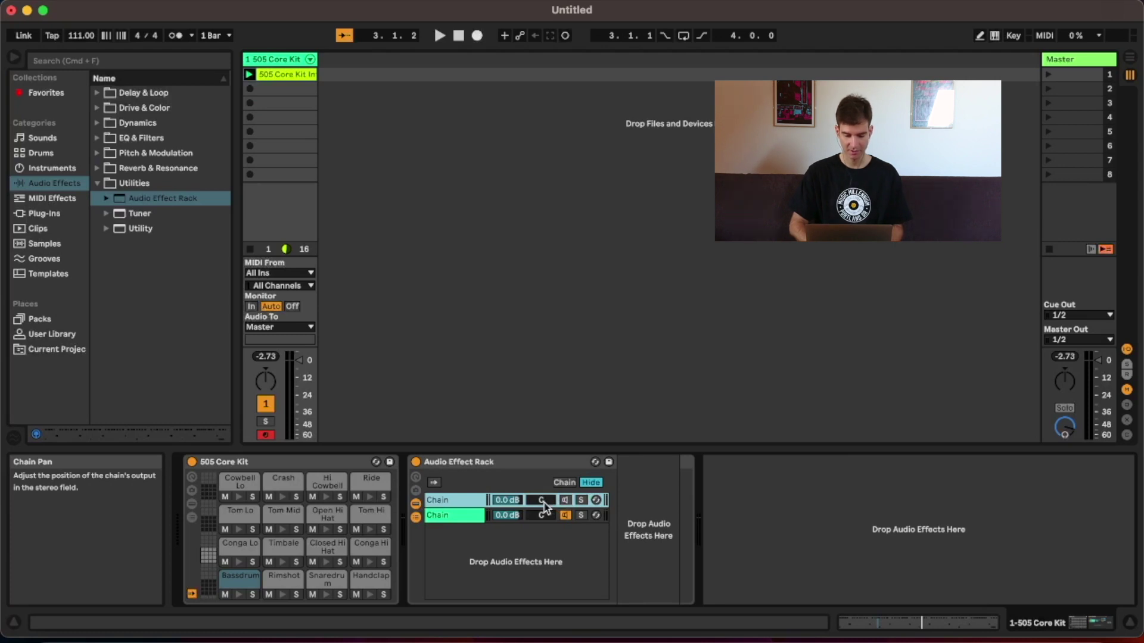
{"action": "left_click_drag", "start_coordinate": [514, 503], "coordinate": [515, 519]}
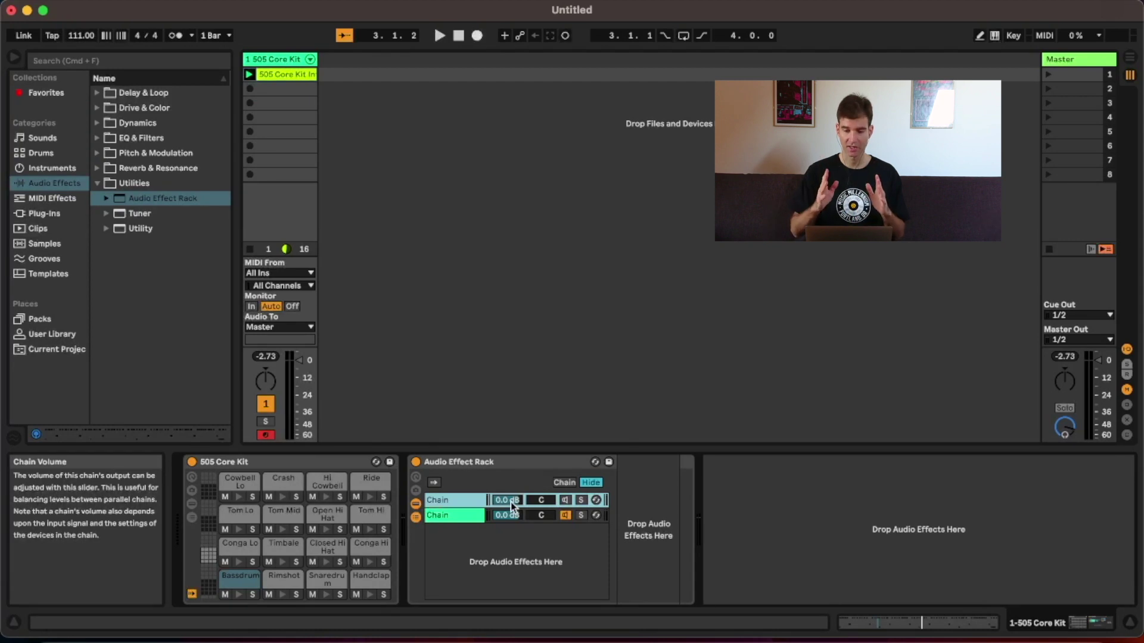
{"action": "left_click", "coordinate": [469, 513]}
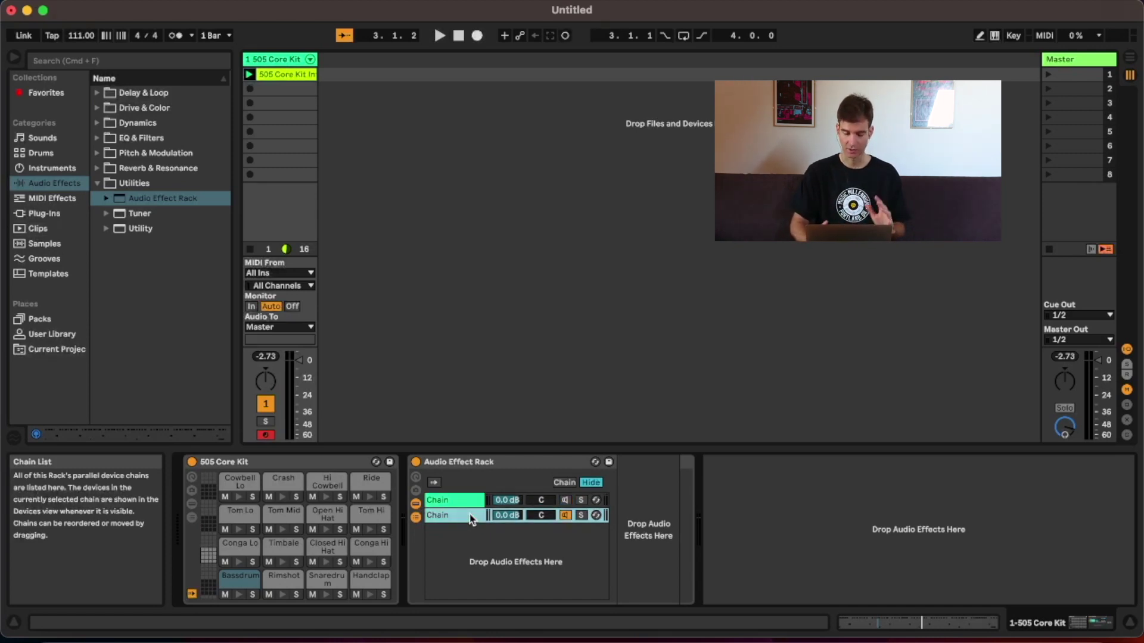
{"action": "left_click", "coordinate": [97, 184]}
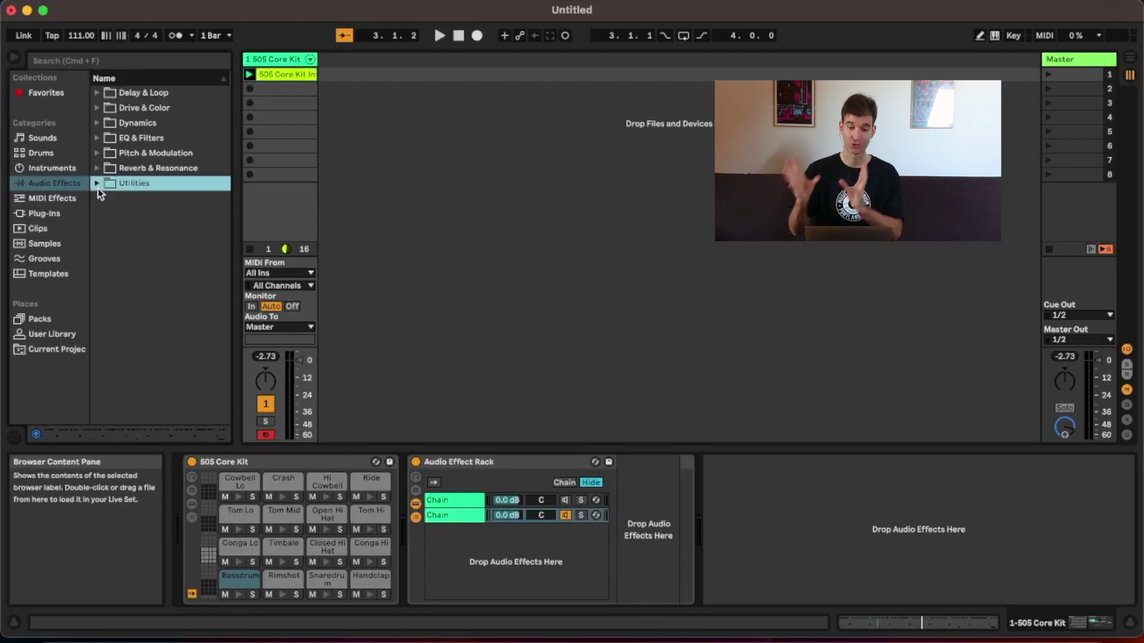
Add a Reverb from Reverb & Resonance to the second chain at 100% Dry/Wet
{"action": "left_click", "coordinate": [96, 169]}
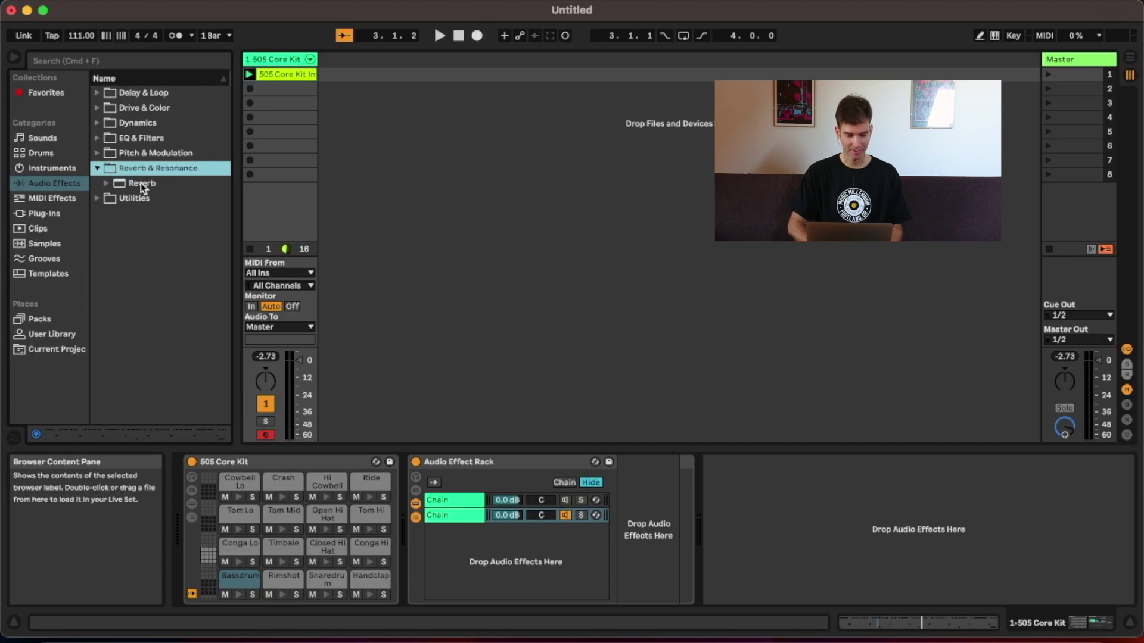
{"action": "left_click_drag", "start_coordinate": [141, 184], "coordinate": [653, 502]}
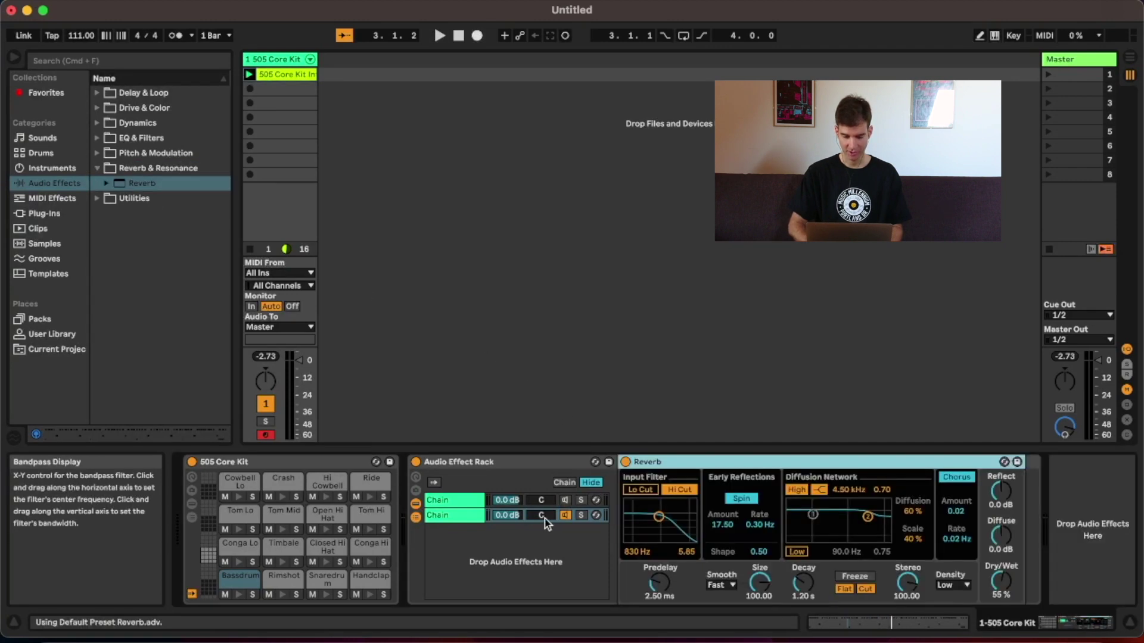
{"action": "left_click_drag", "start_coordinate": [1001, 582], "coordinate": [1001, 537]}
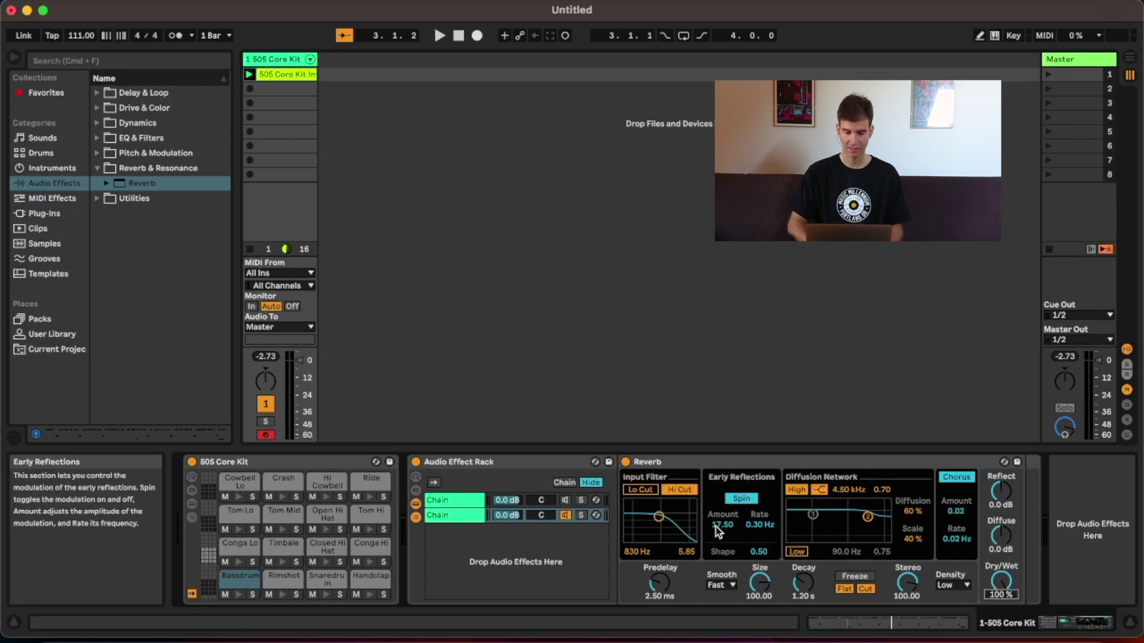
During playback, tune the Reverb to size 1.78, 743 ms decay, 0.50 ms predelay, narrower filters
{"action": "key", "text": "space"}
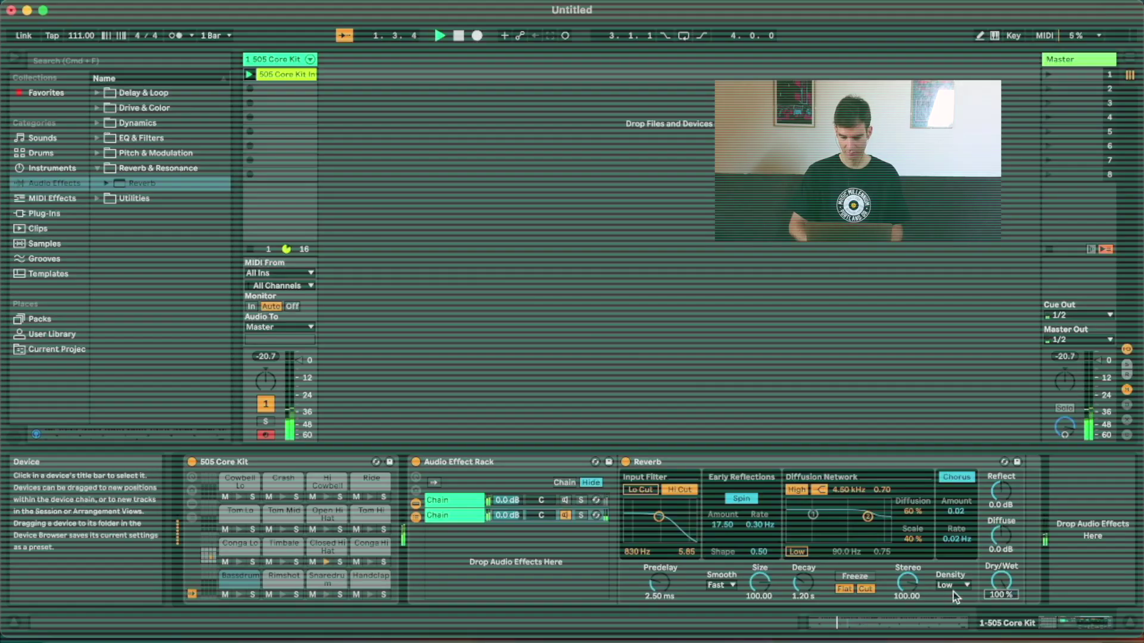
{"action": "left_click", "coordinate": [760, 584]}
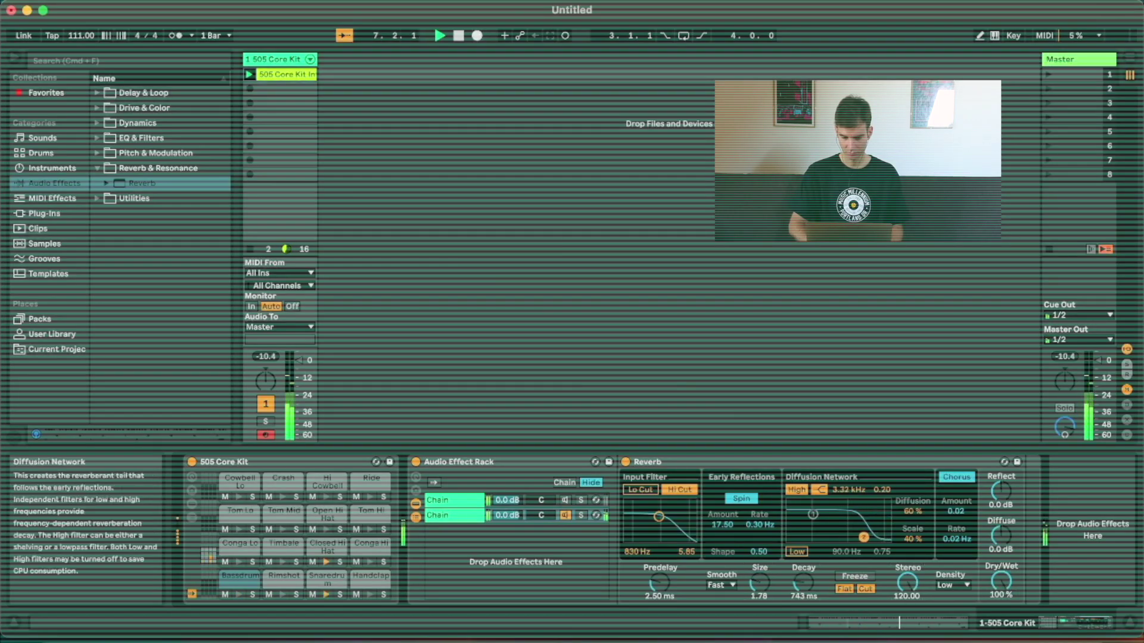
{"action": "left_click_drag", "start_coordinate": [813, 514], "coordinate": [810, 538]}
{"action": "left_click_drag", "start_coordinate": [867, 517], "coordinate": [862, 537]}
{"action": "left_click_drag", "start_coordinate": [659, 517], "coordinate": [662, 516]}
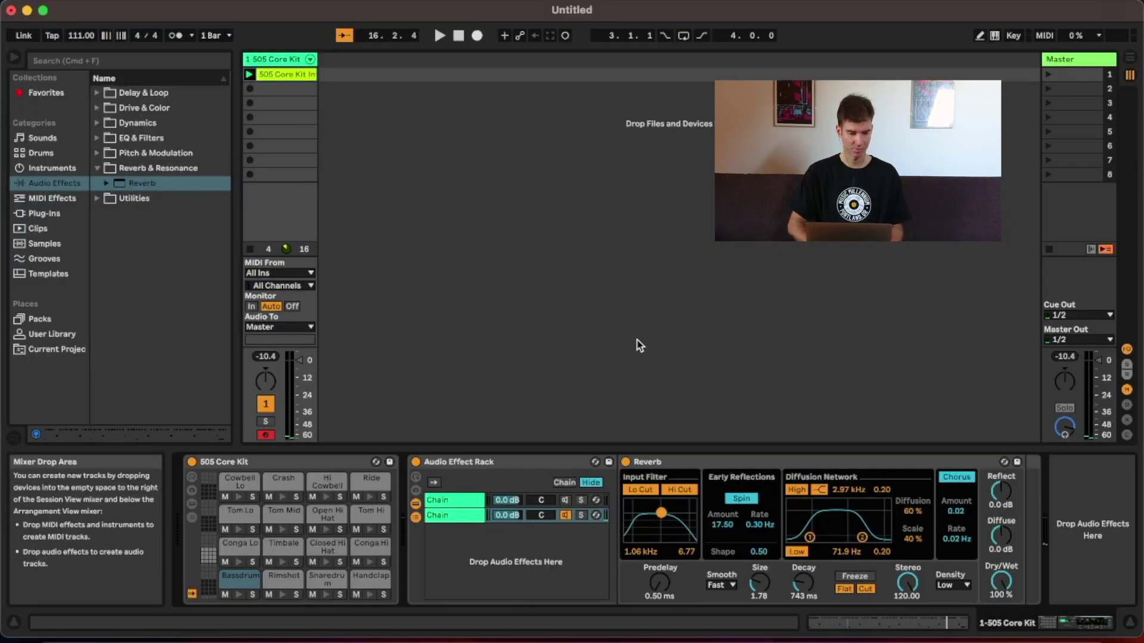
Add a Compressor after the Reverb with Peak detection, 9.69:1 ratio and 0.0 dB knee, then stop playback
{"action": "left_click", "coordinate": [97, 168]}
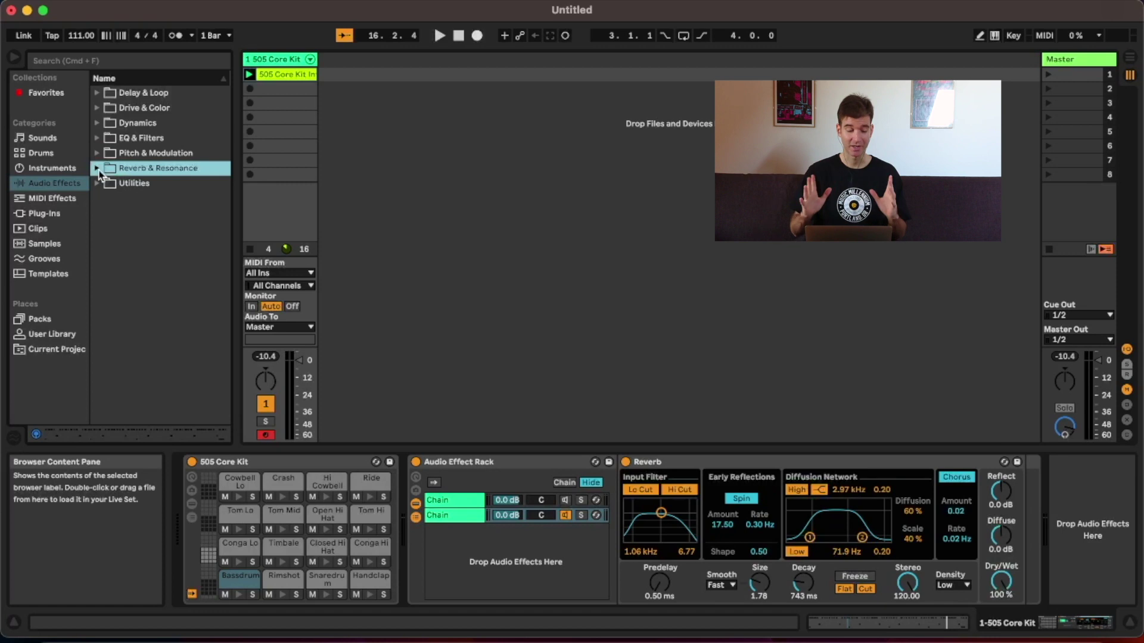
{"action": "left_click", "coordinate": [97, 123]}
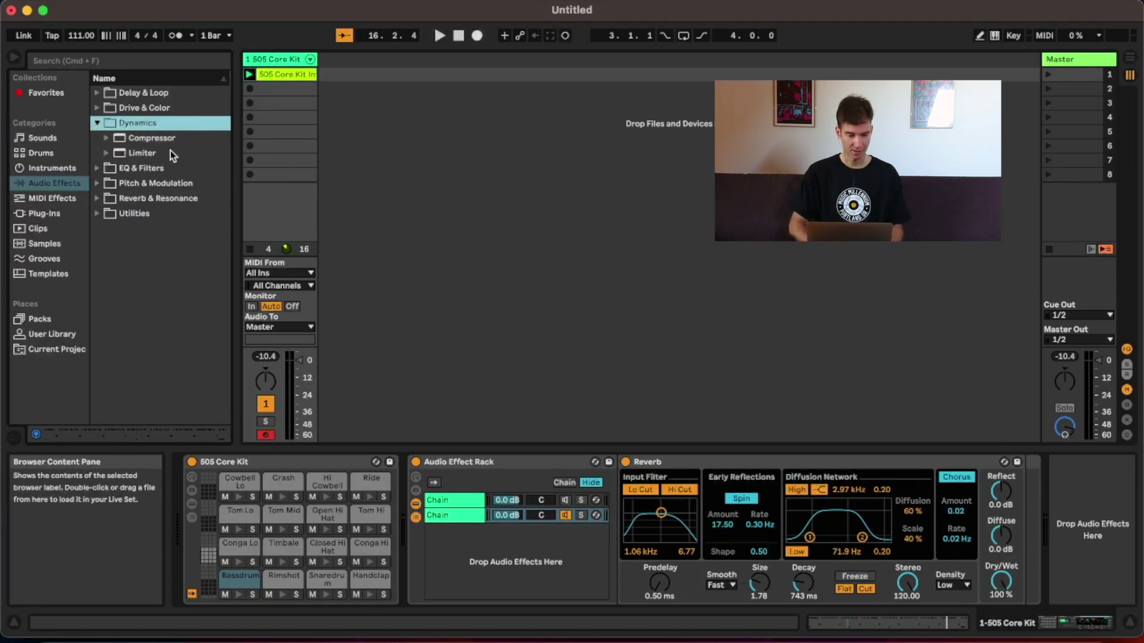
{"action": "left_click_drag", "start_coordinate": [150, 138], "coordinate": [996, 498]}
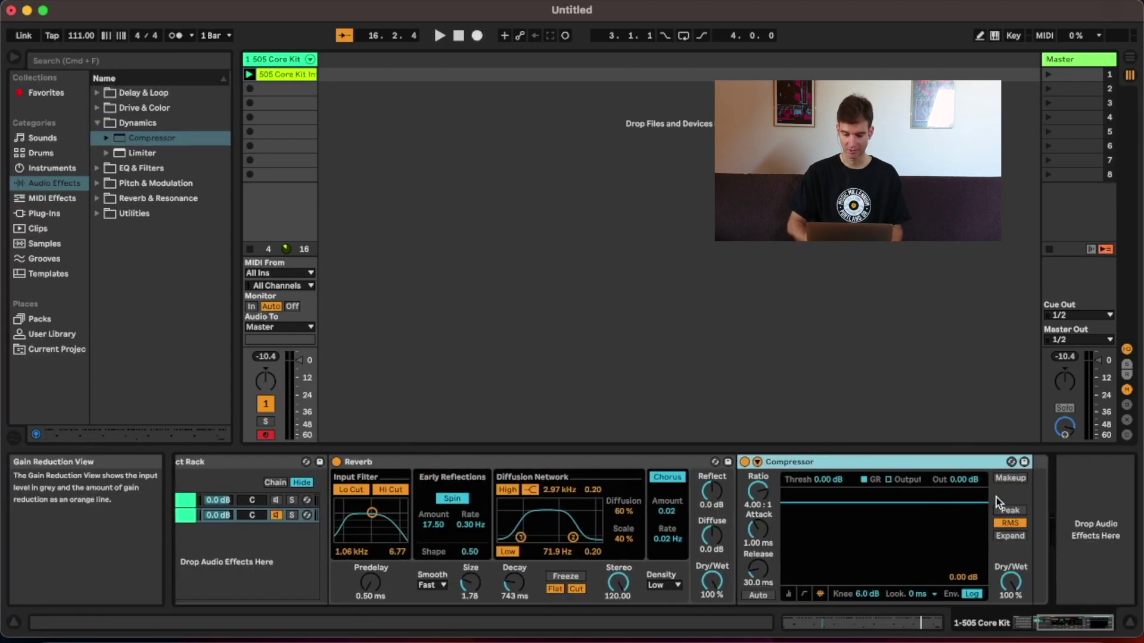
{"action": "left_click", "coordinate": [1008, 510]}
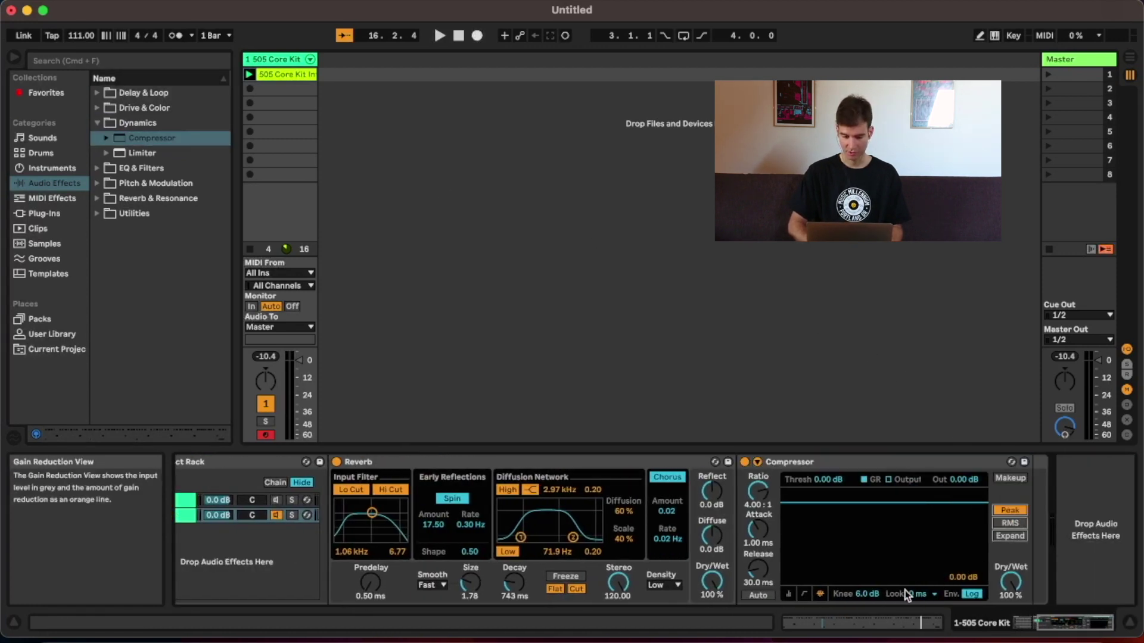
{"action": "left_click", "coordinate": [863, 594]}
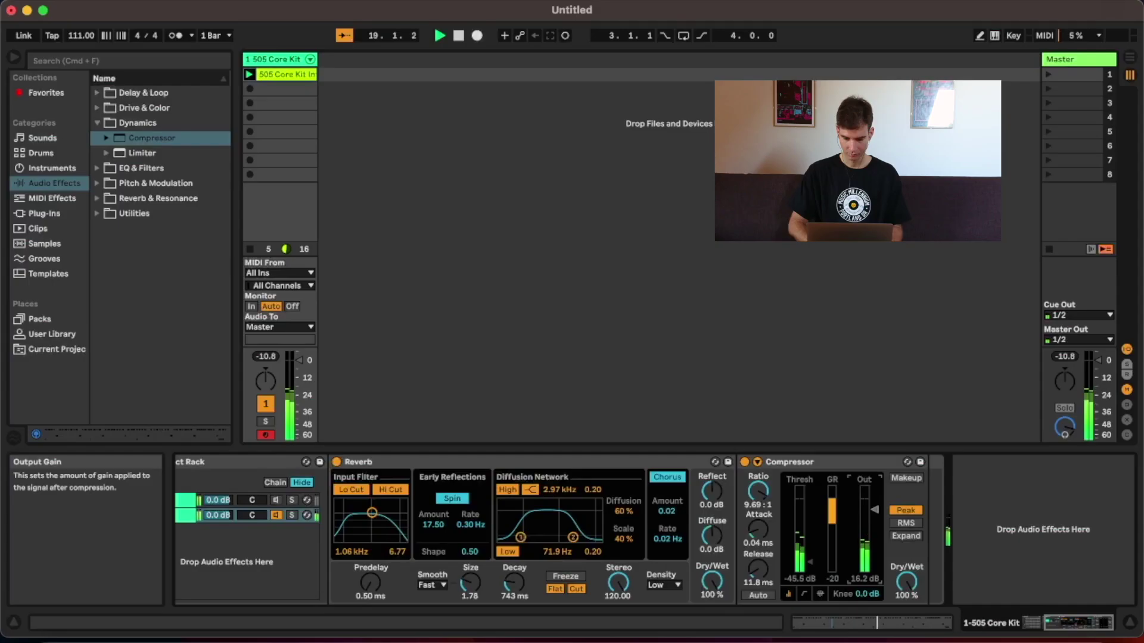
{"action": "key", "text": "space"}
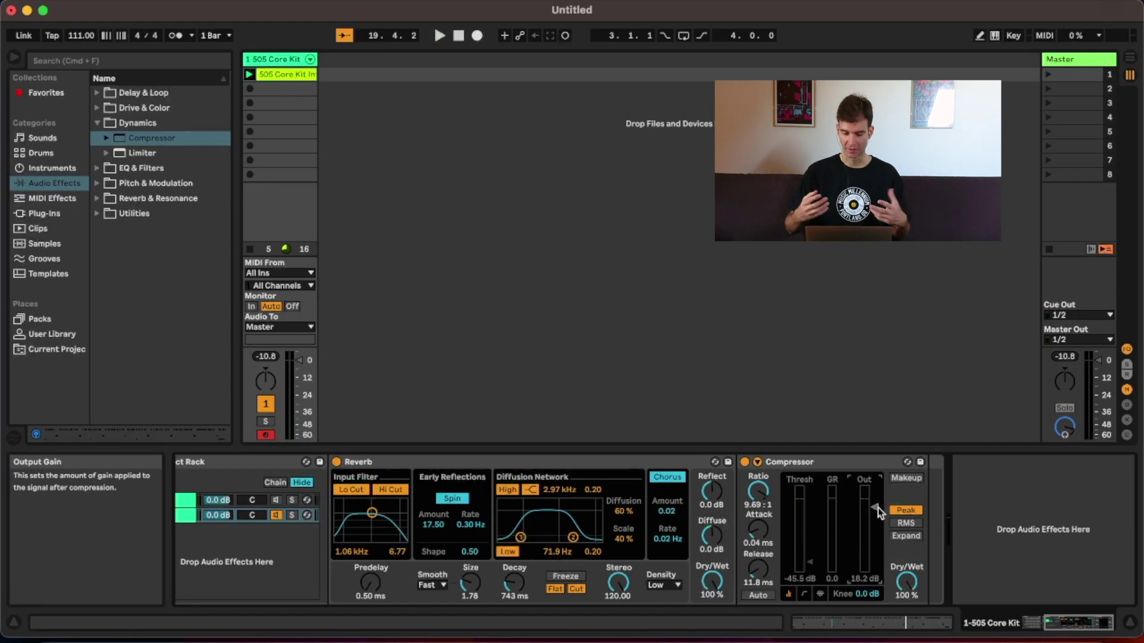
{"action": "left_click", "coordinate": [745, 462]}
{"action": "key", "text": "space"}
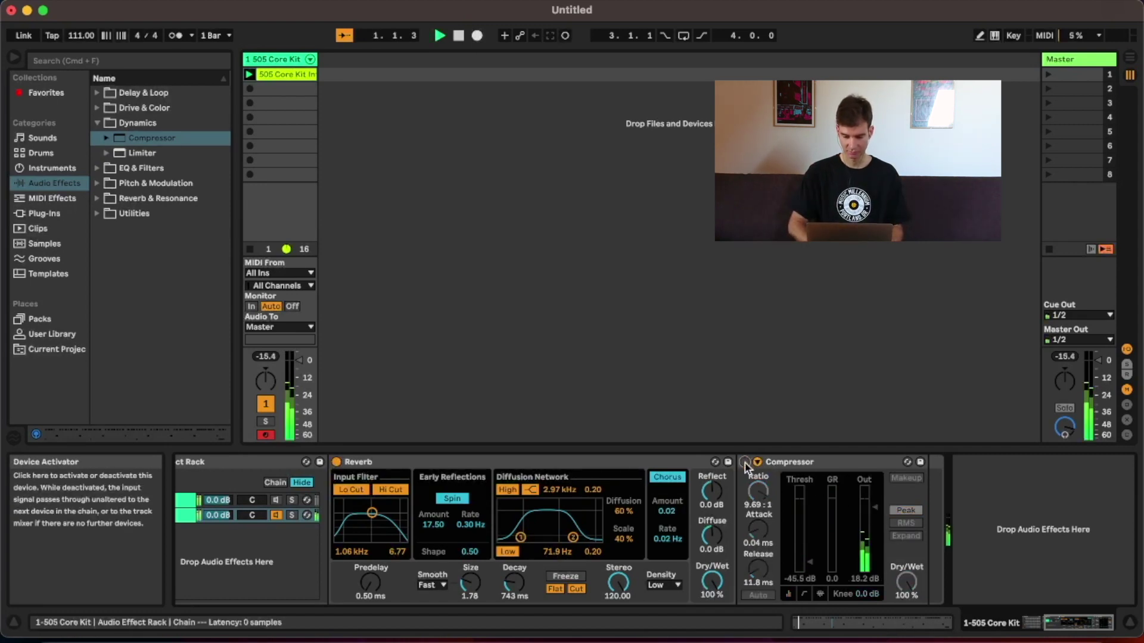
{"action": "left_click", "coordinate": [745, 463]}
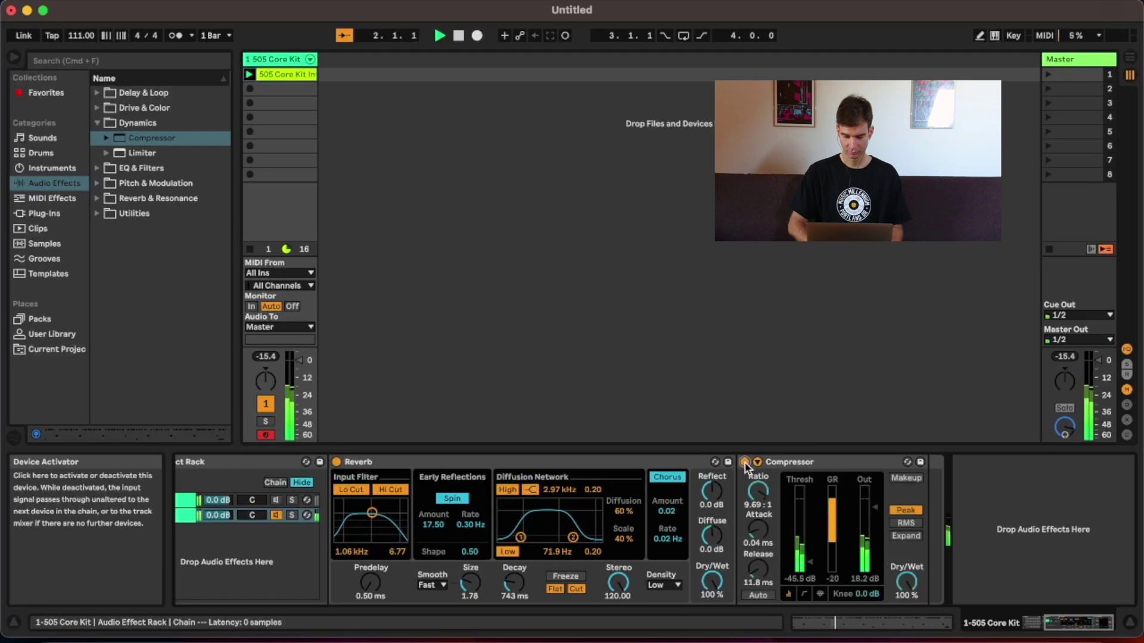
{"action": "key", "text": "space"}
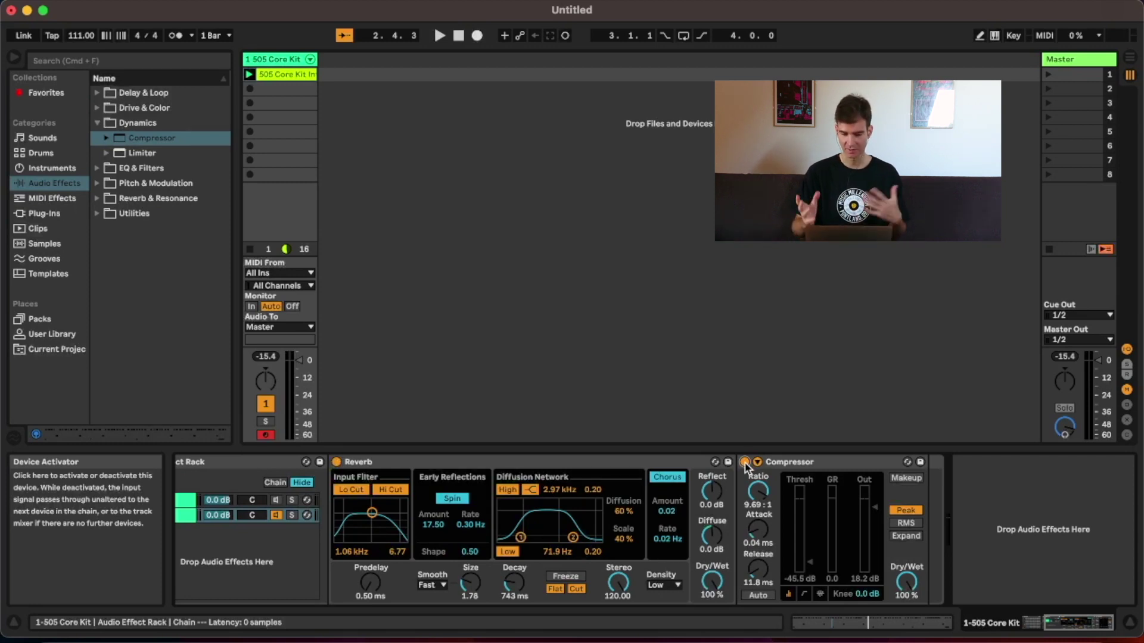
{"action": "scroll", "coordinate": [346, 563], "scroll_direction": "left", "scroll_amount": 5}
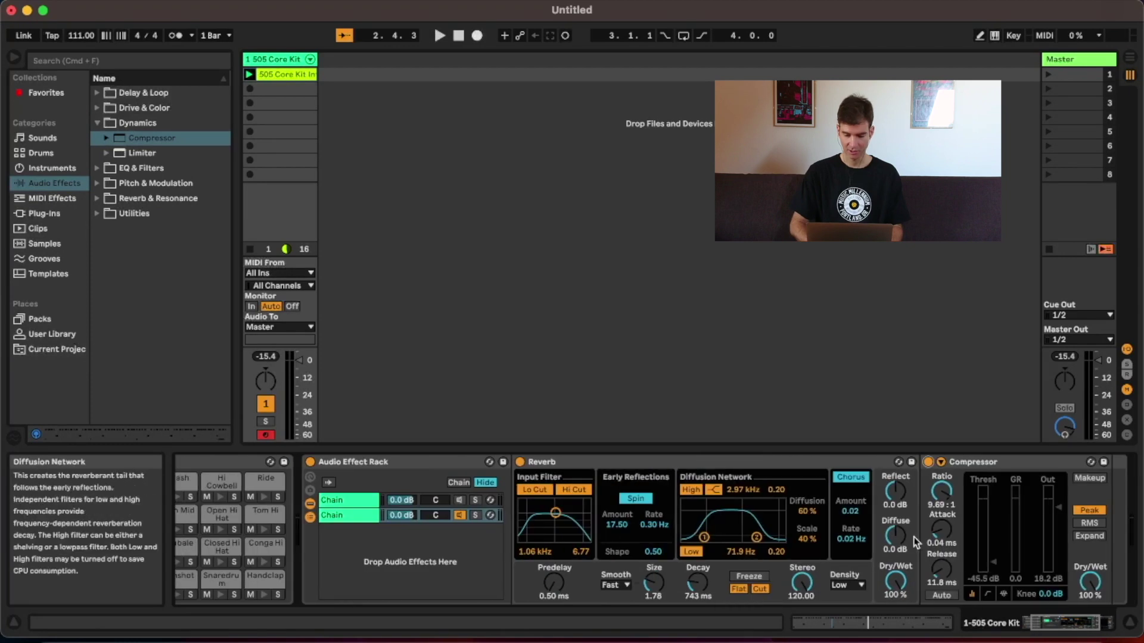
Turn the dry chain back on, set the room chain to -13.7 dB while playing, and set Reverb decay to 710 ms
{"action": "left_click", "coordinate": [460, 501]}
{"action": "left_click", "coordinate": [410, 516]}
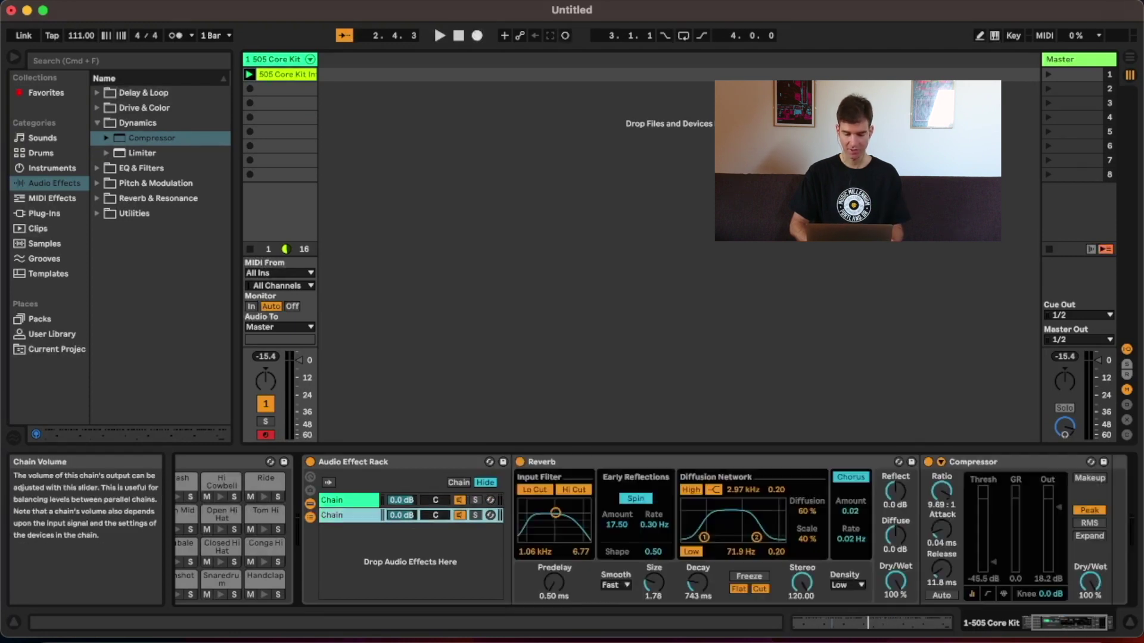
{"action": "left_click_drag", "start_coordinate": [410, 516], "coordinate": [410, 560]}
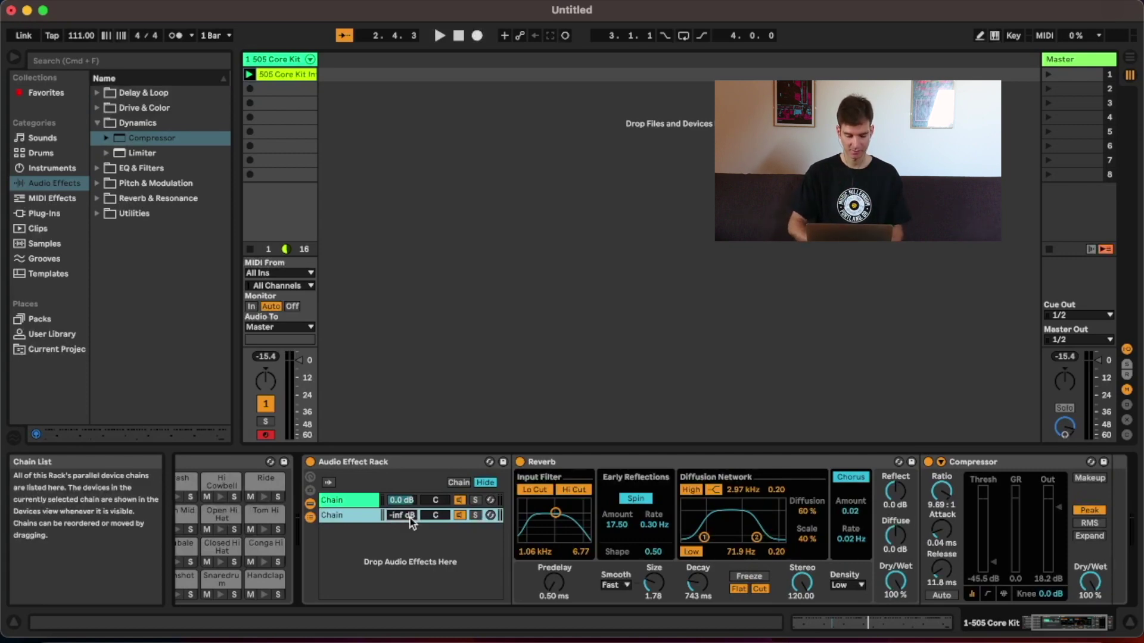
{"action": "key", "text": "space"}
{"action": "left_click_drag", "start_coordinate": [410, 517], "coordinate": [410, 506]}
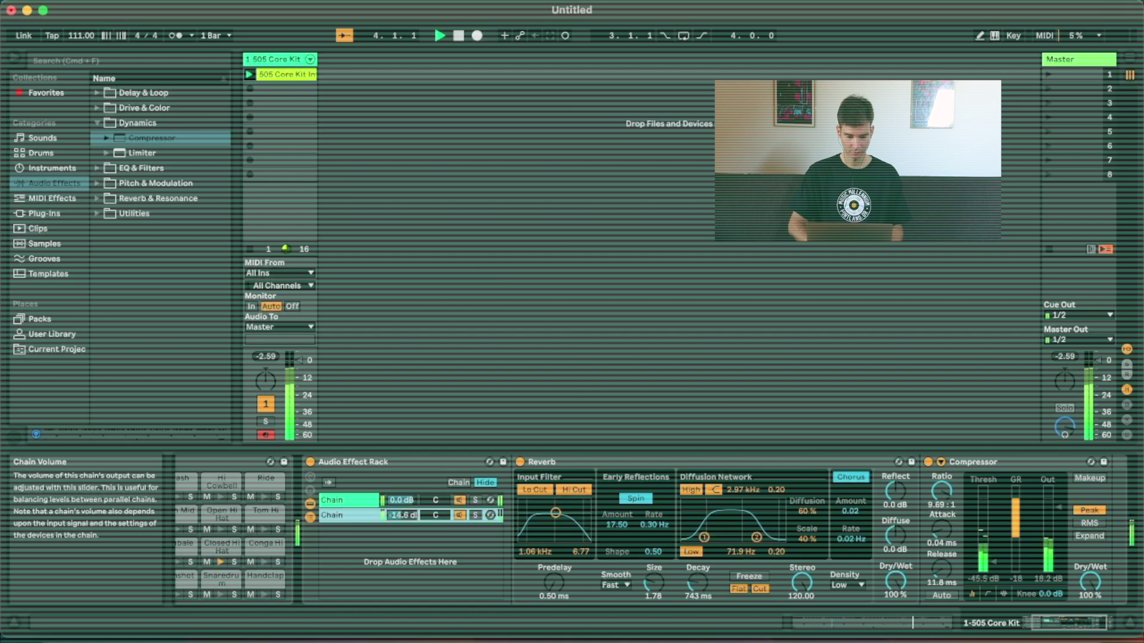
{"action": "left_click_drag", "start_coordinate": [698, 583], "coordinate": [698, 589]}
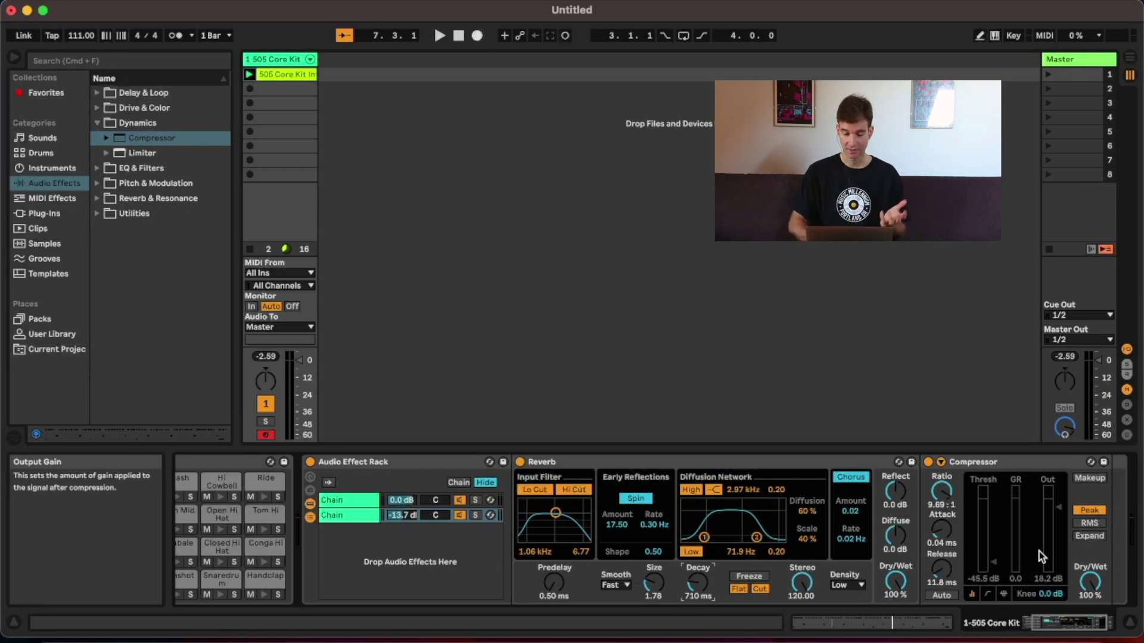
Drop a Channel EQ from EQ & Filters onto the first chain, then reselect the room chain
{"action": "left_click", "coordinate": [364, 510]}
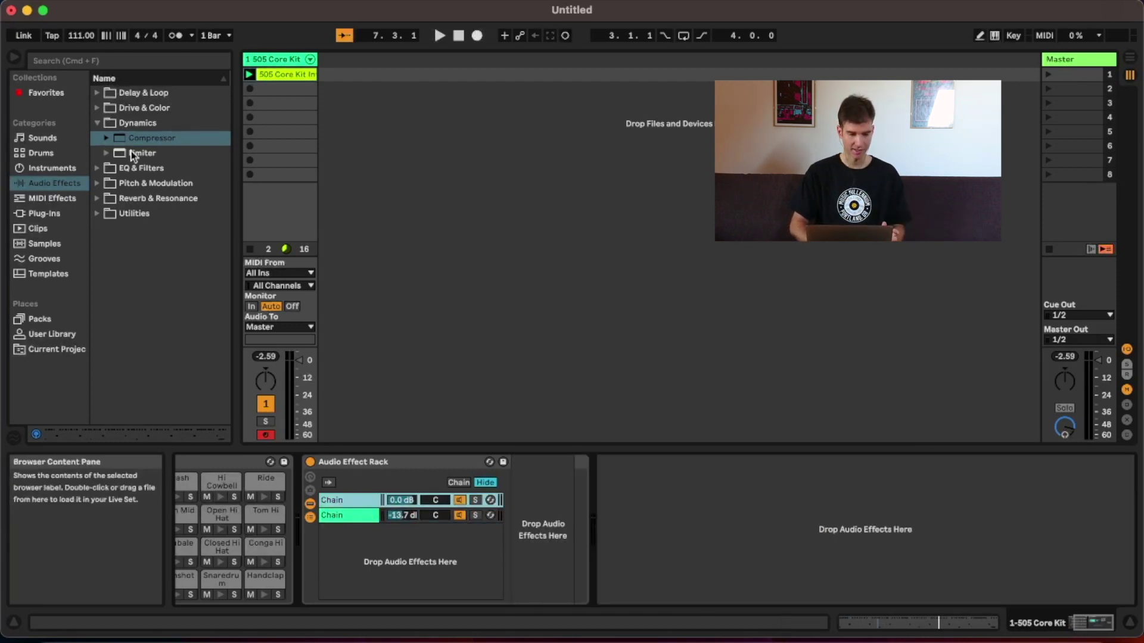
{"action": "left_click", "coordinate": [98, 123]}
{"action": "left_click", "coordinate": [97, 138]}
{"action": "left_click_drag", "start_coordinate": [143, 168], "coordinate": [529, 494]}
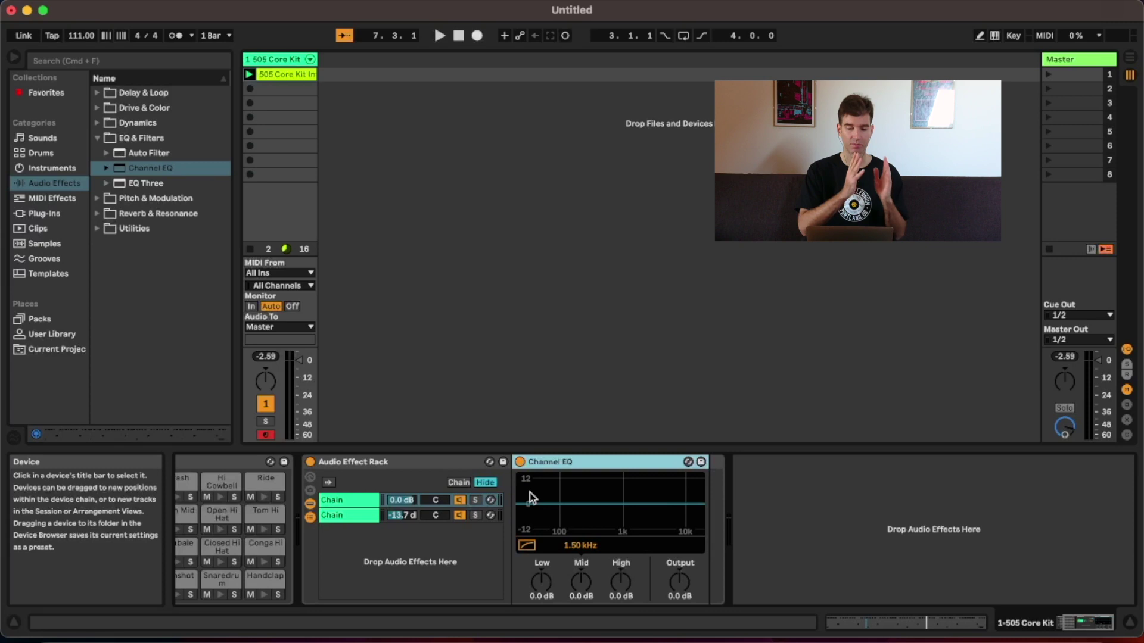
{"action": "left_click", "coordinate": [363, 517]}
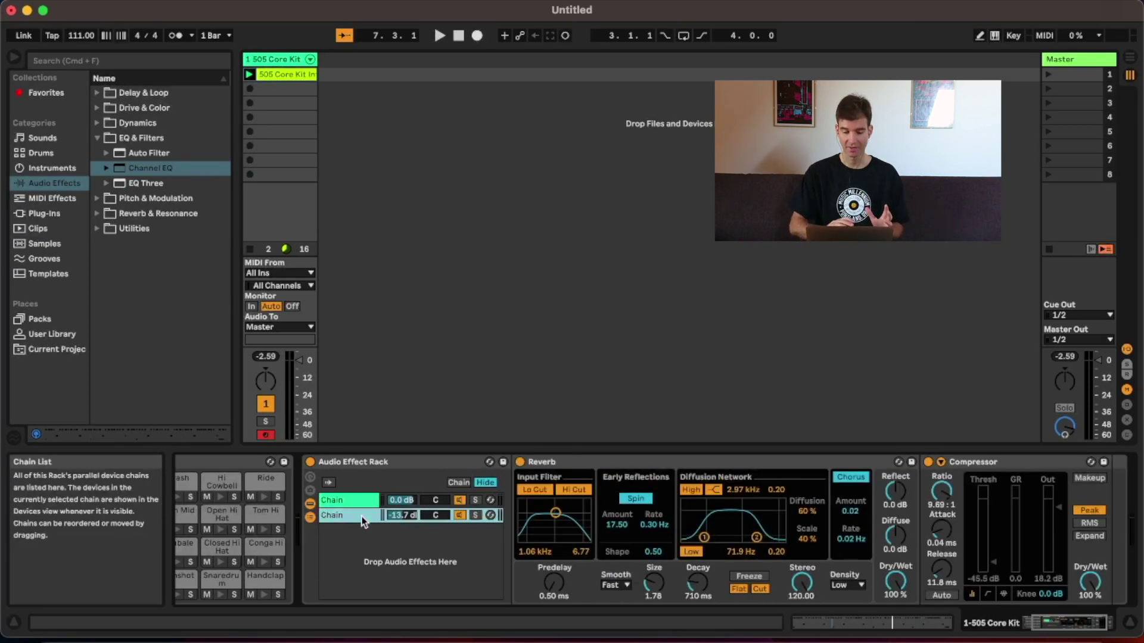